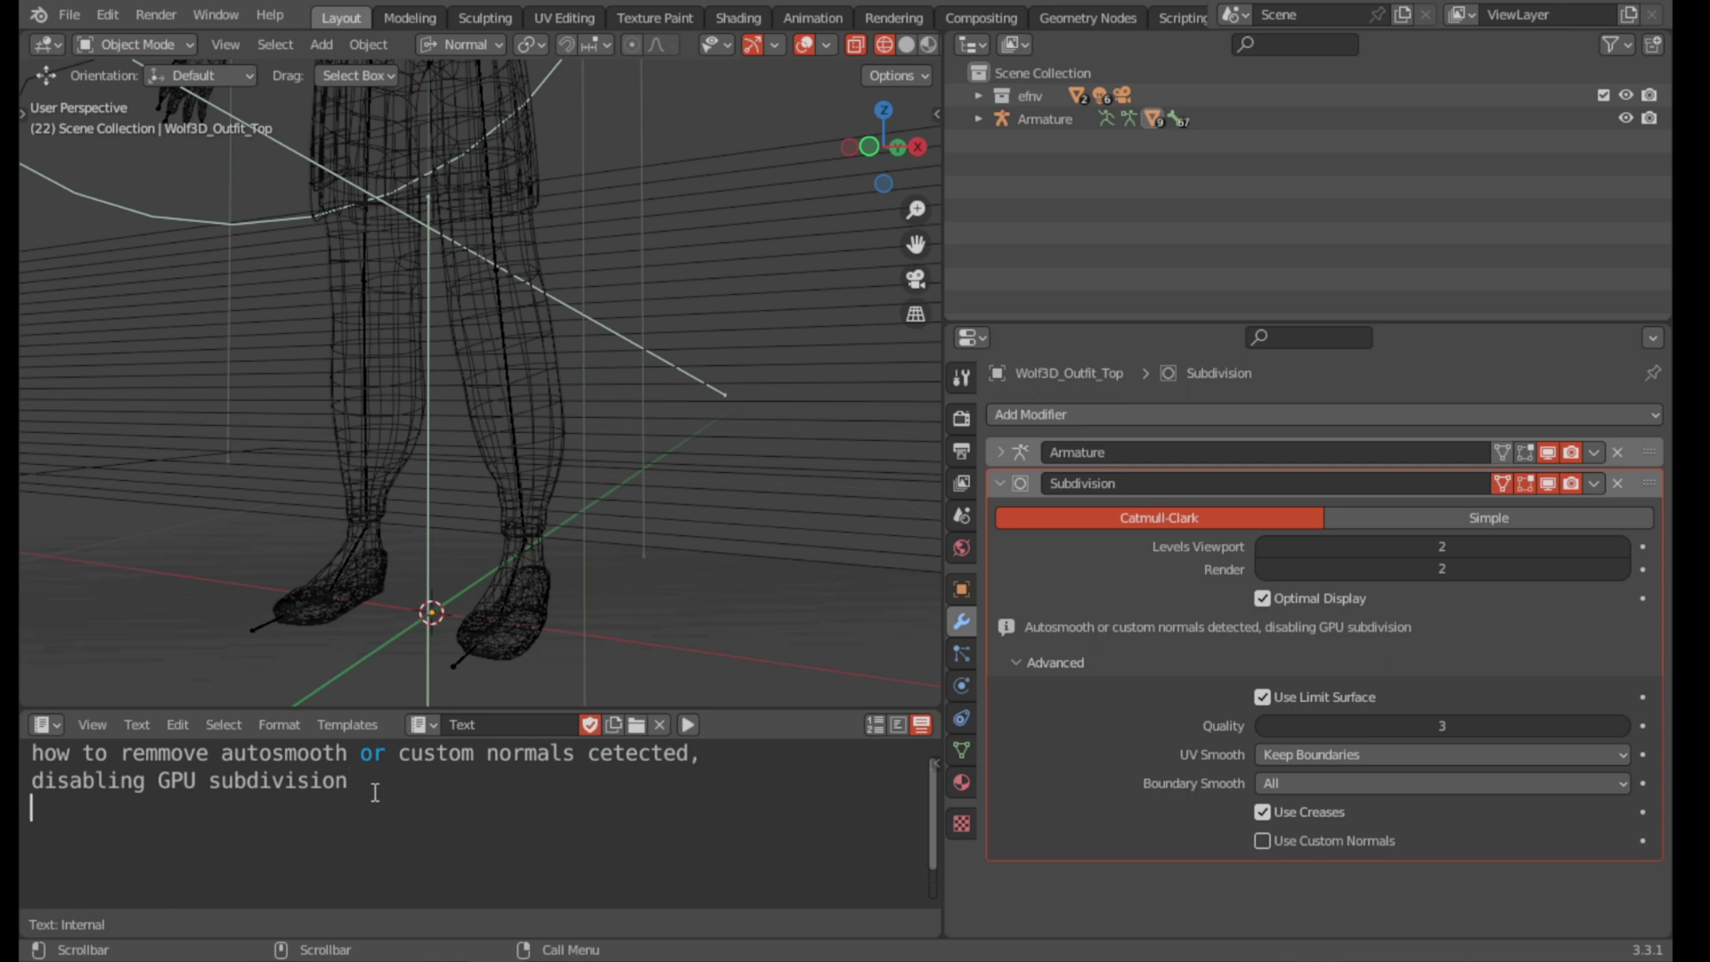
Add three lines to the text notes: "it sometime crash the app", "i have faced the problem" and "so how to remove"
type("it sometime crash")
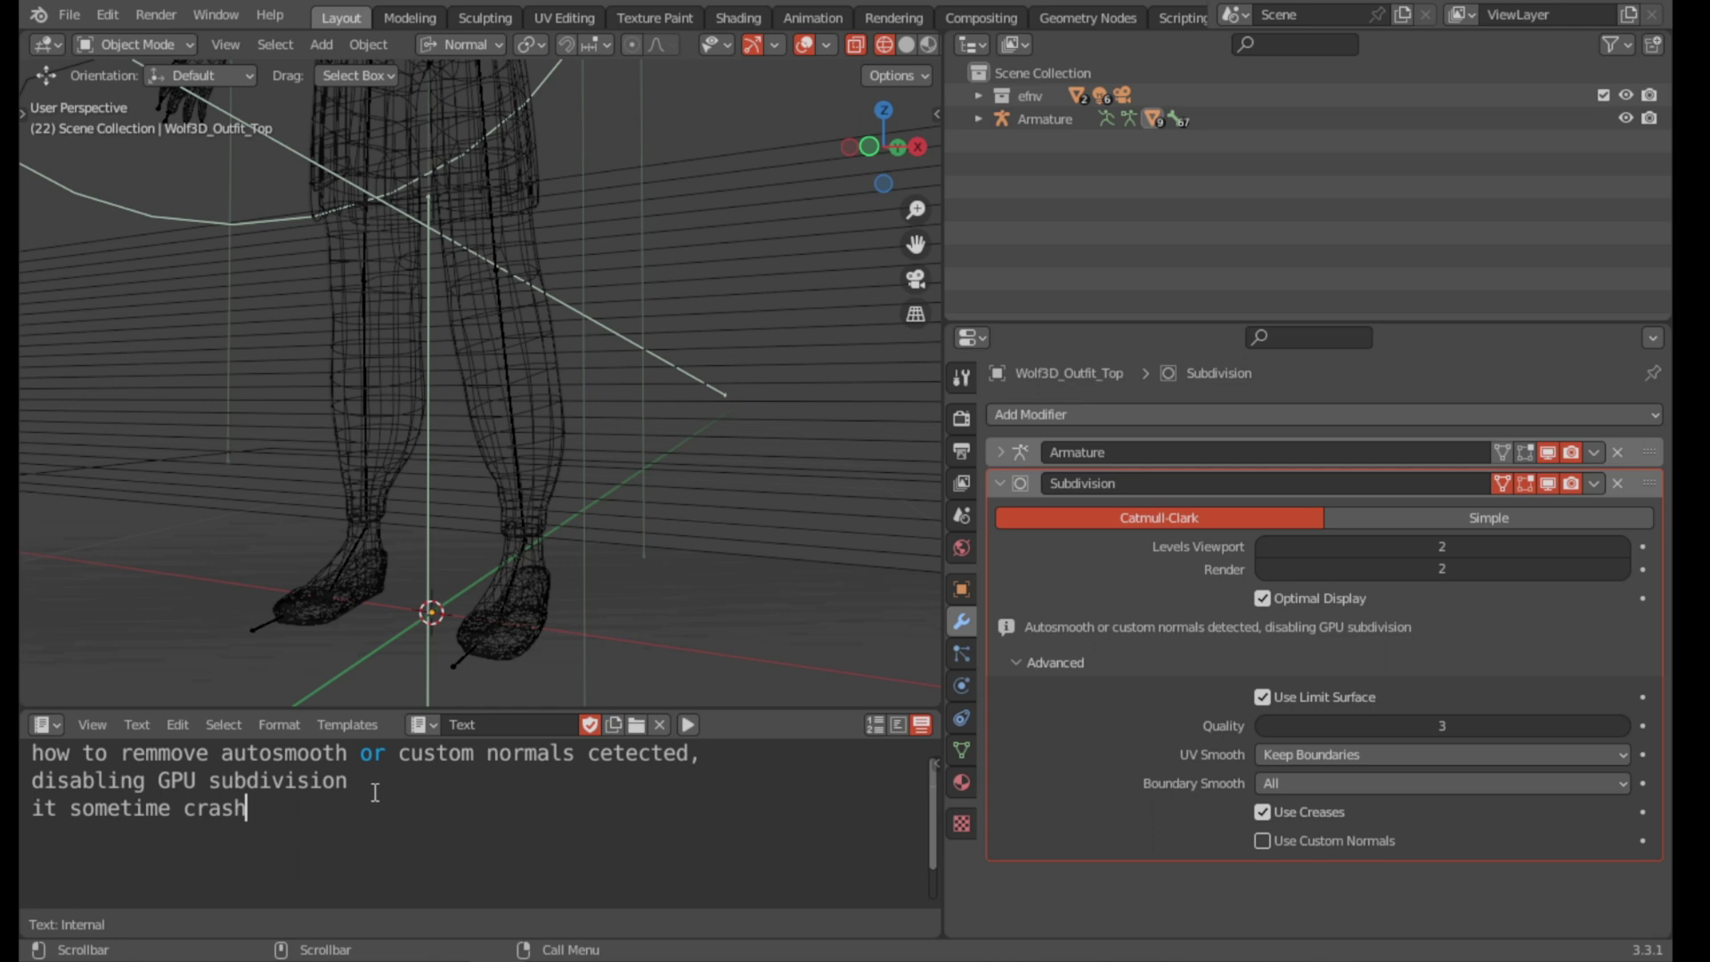
type(" the app")
key("Return")
type("i have f")
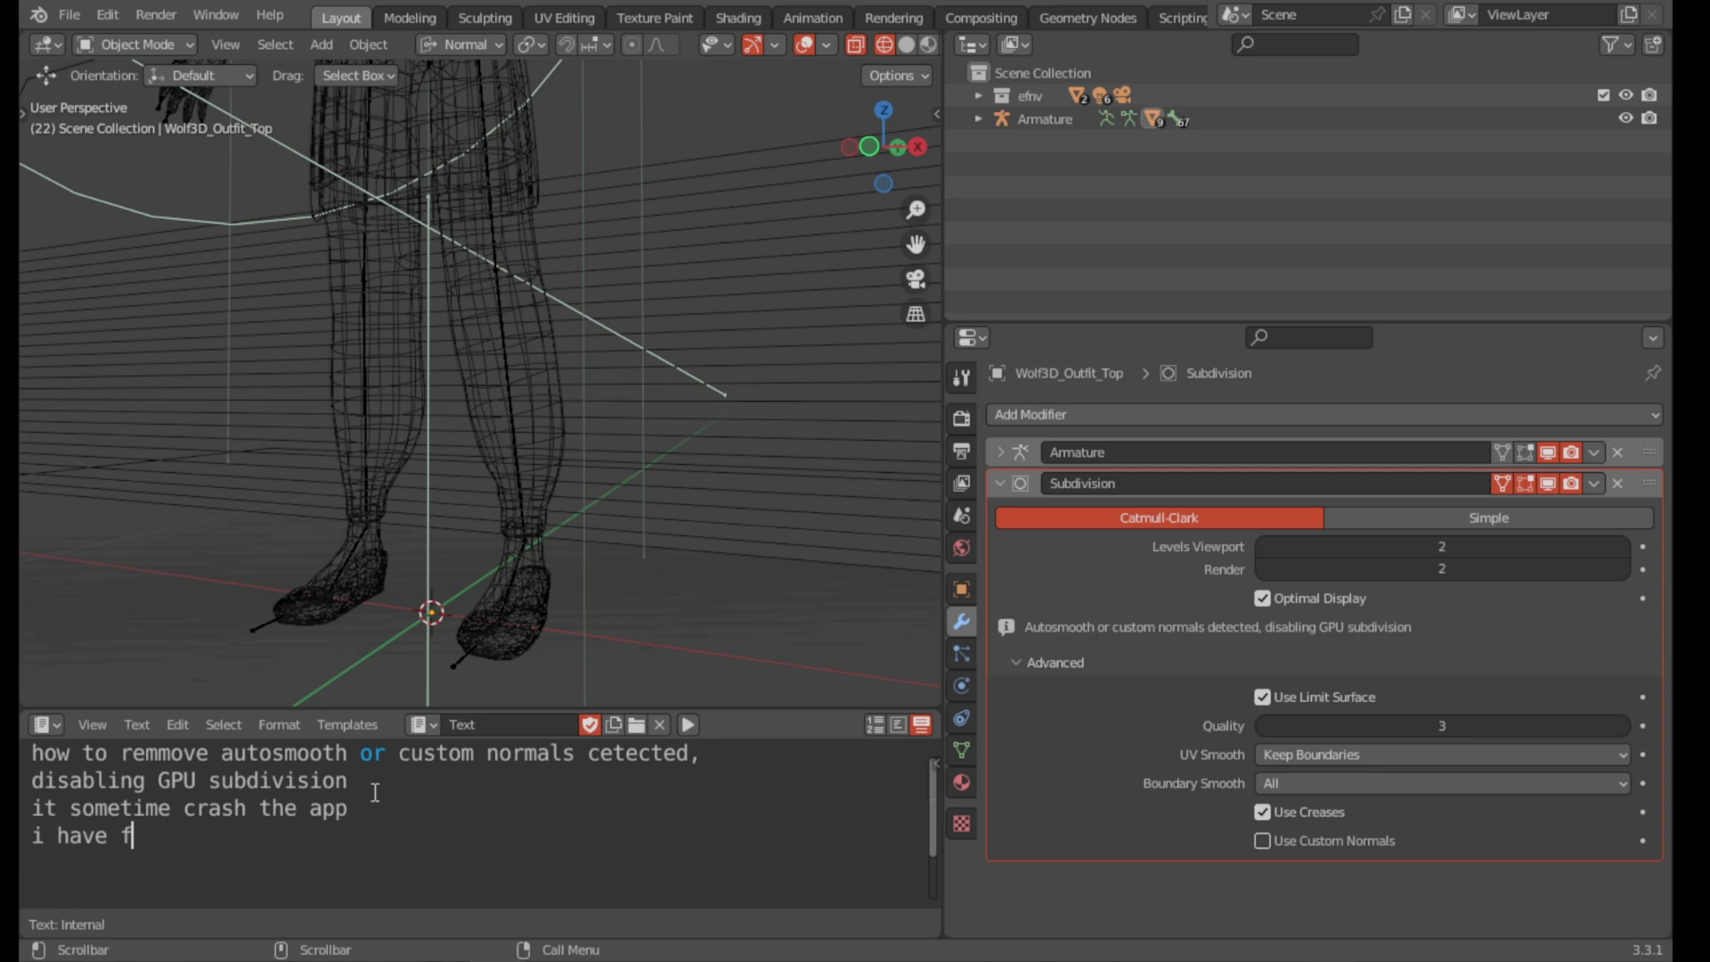
type("aced the problem")
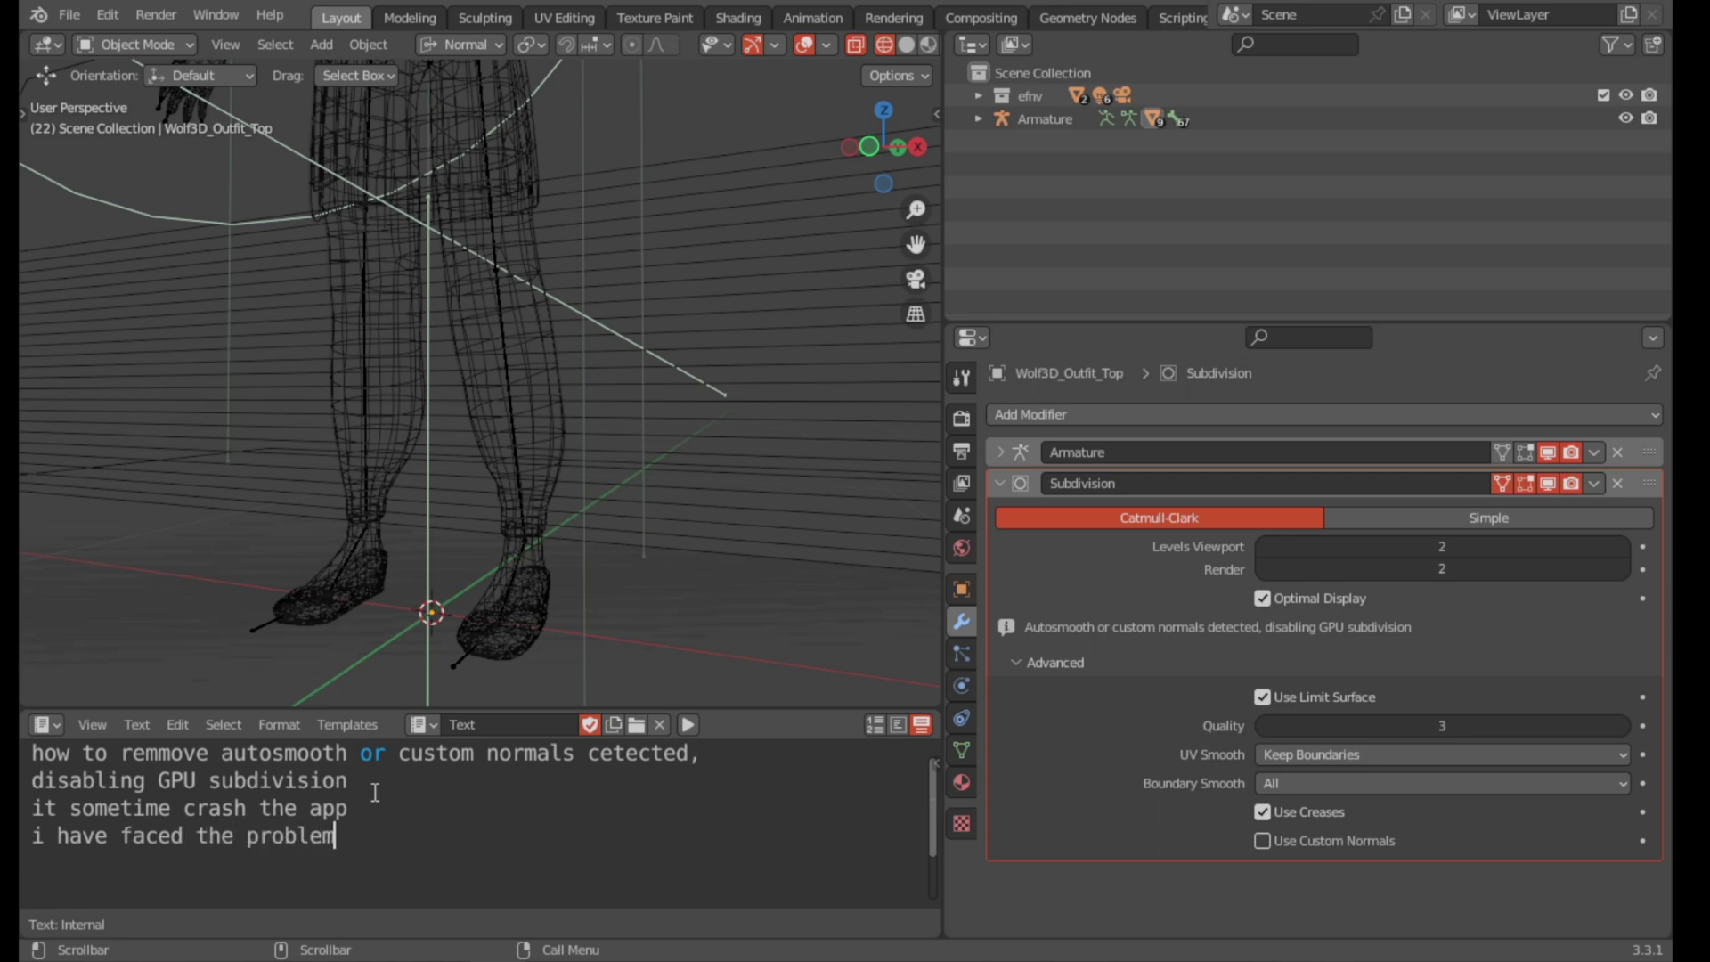
key("Return")
type("so how to re")
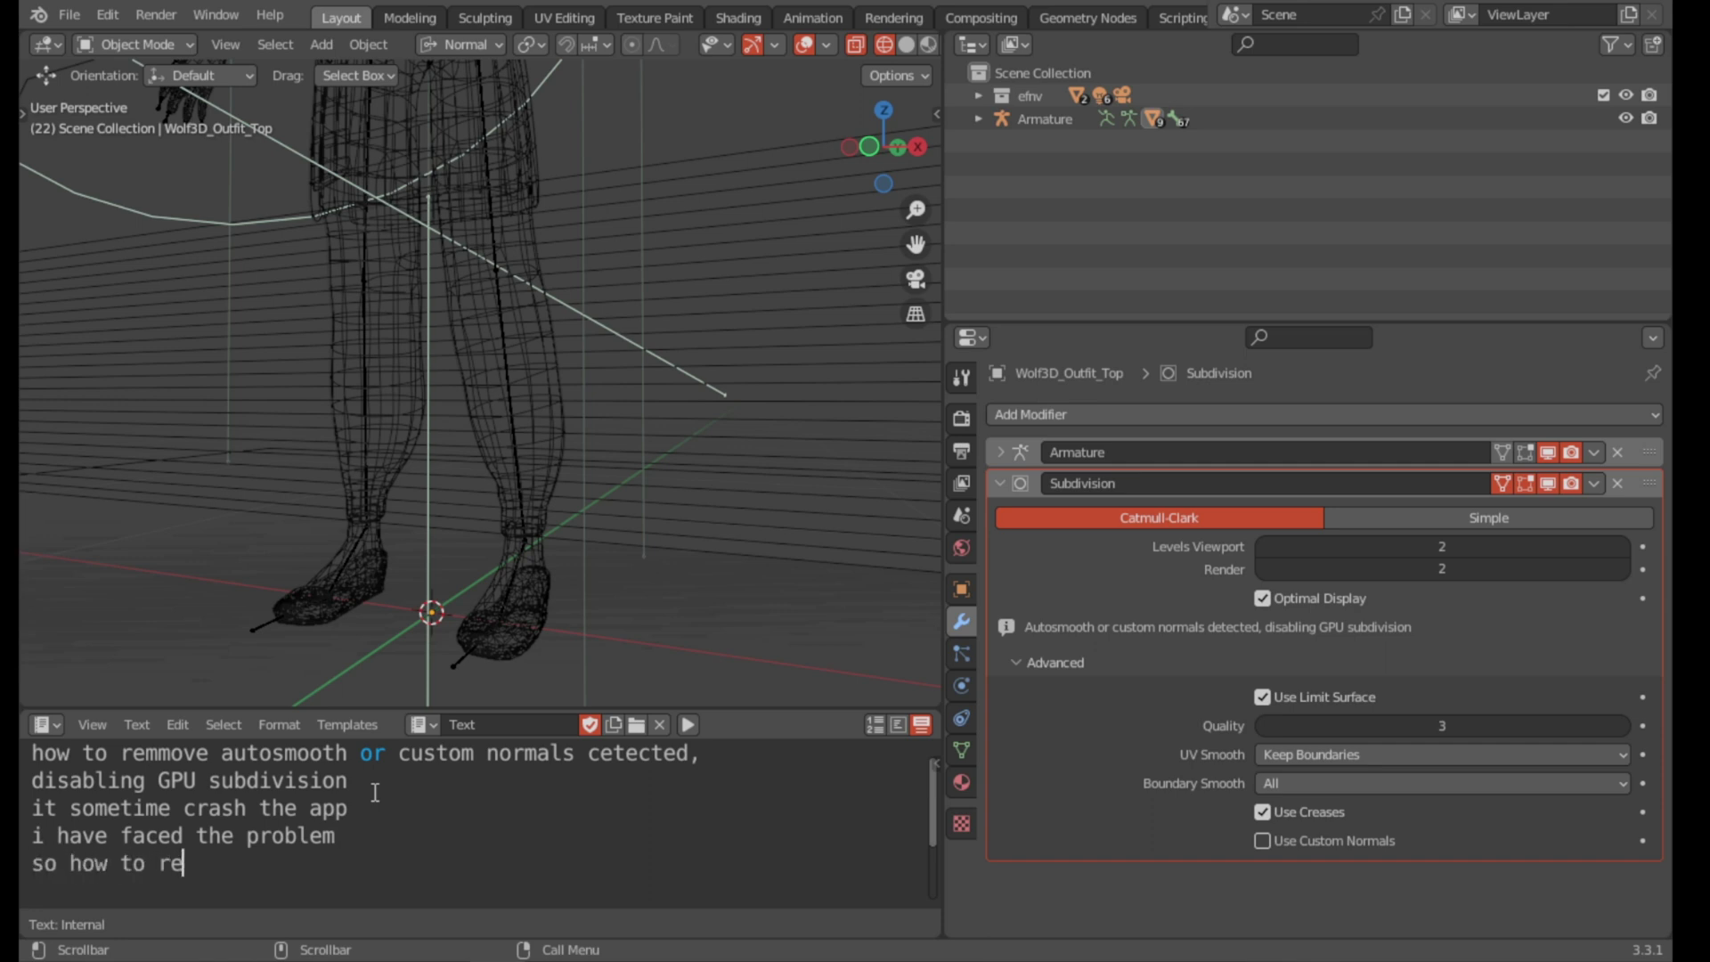
type("move")
Replace the Text Editor with the Timeline and resize the areas to shorten the Timeline and widen the Properties editor
key("shift")
key("shift+F12")
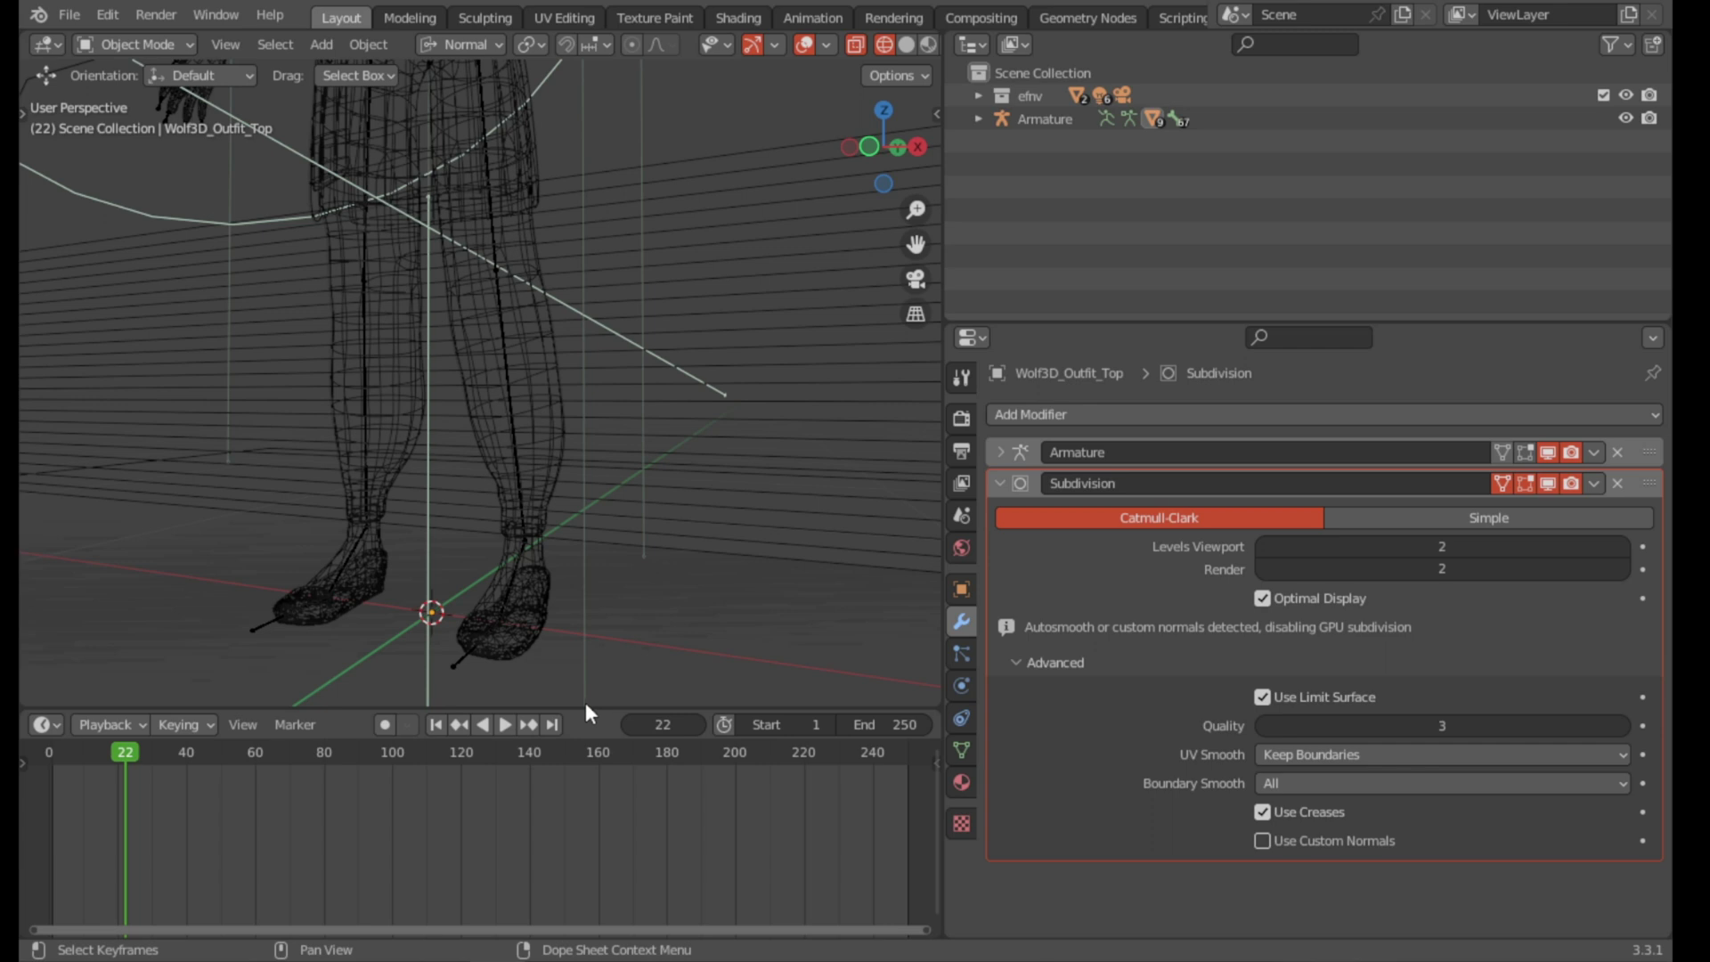
left_click_drag(585, 713, 607, 786)
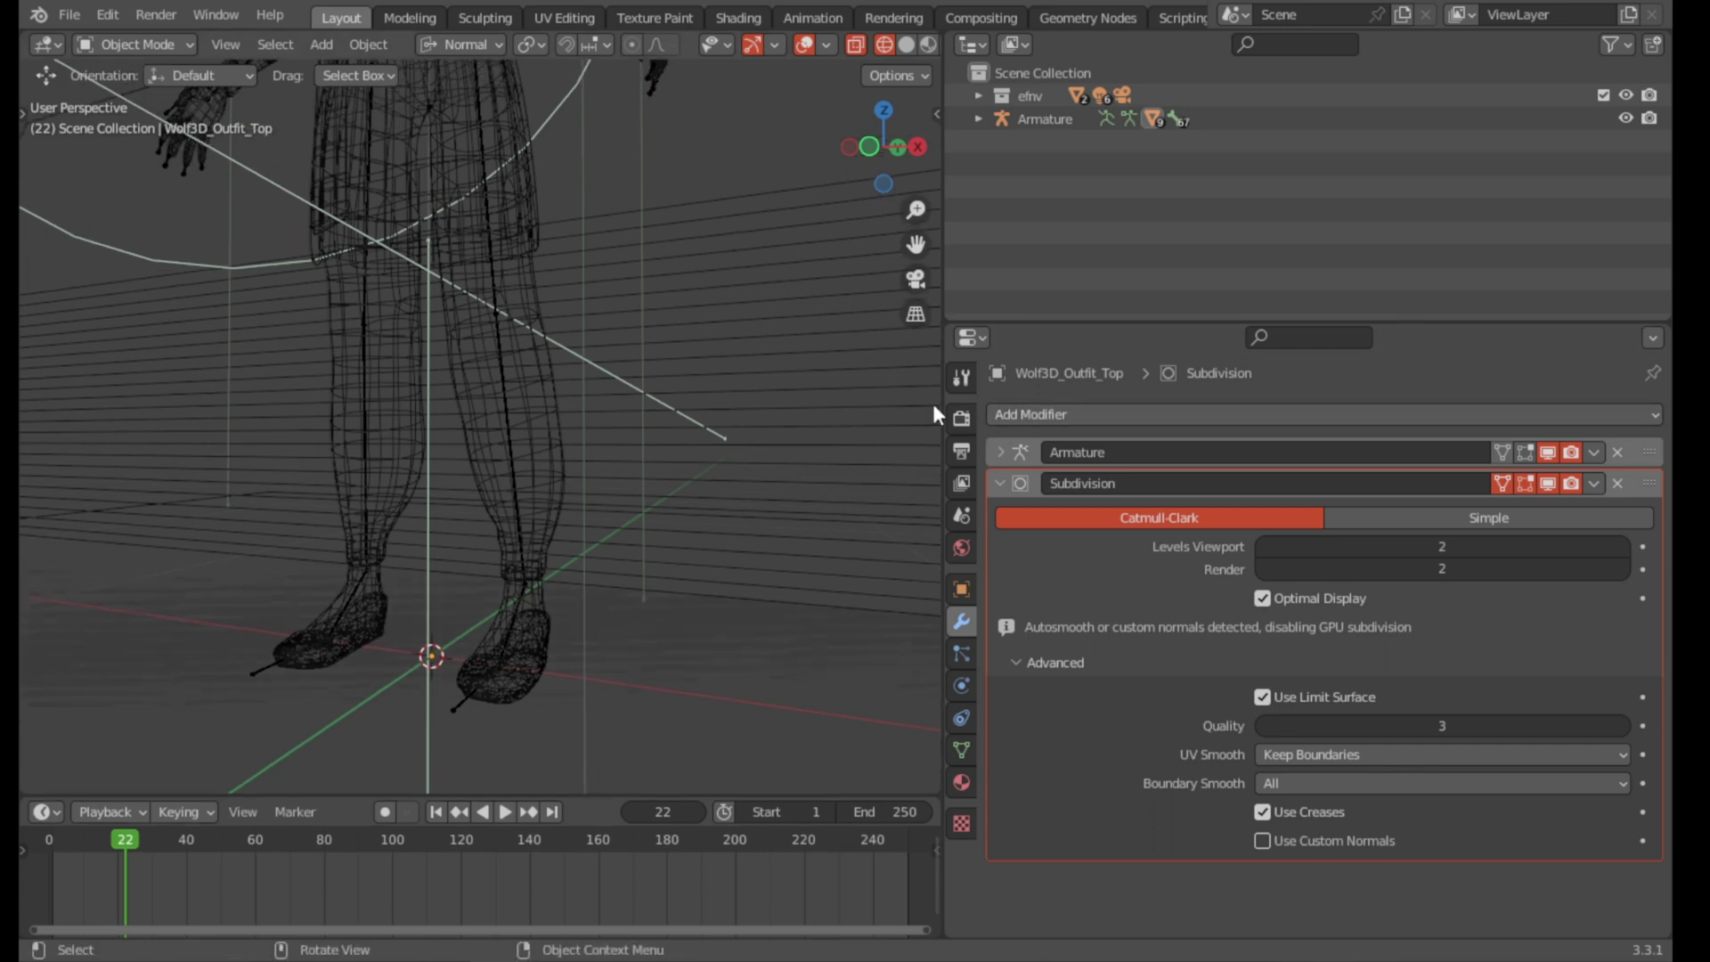
left_click_drag(946, 395, 912, 400)
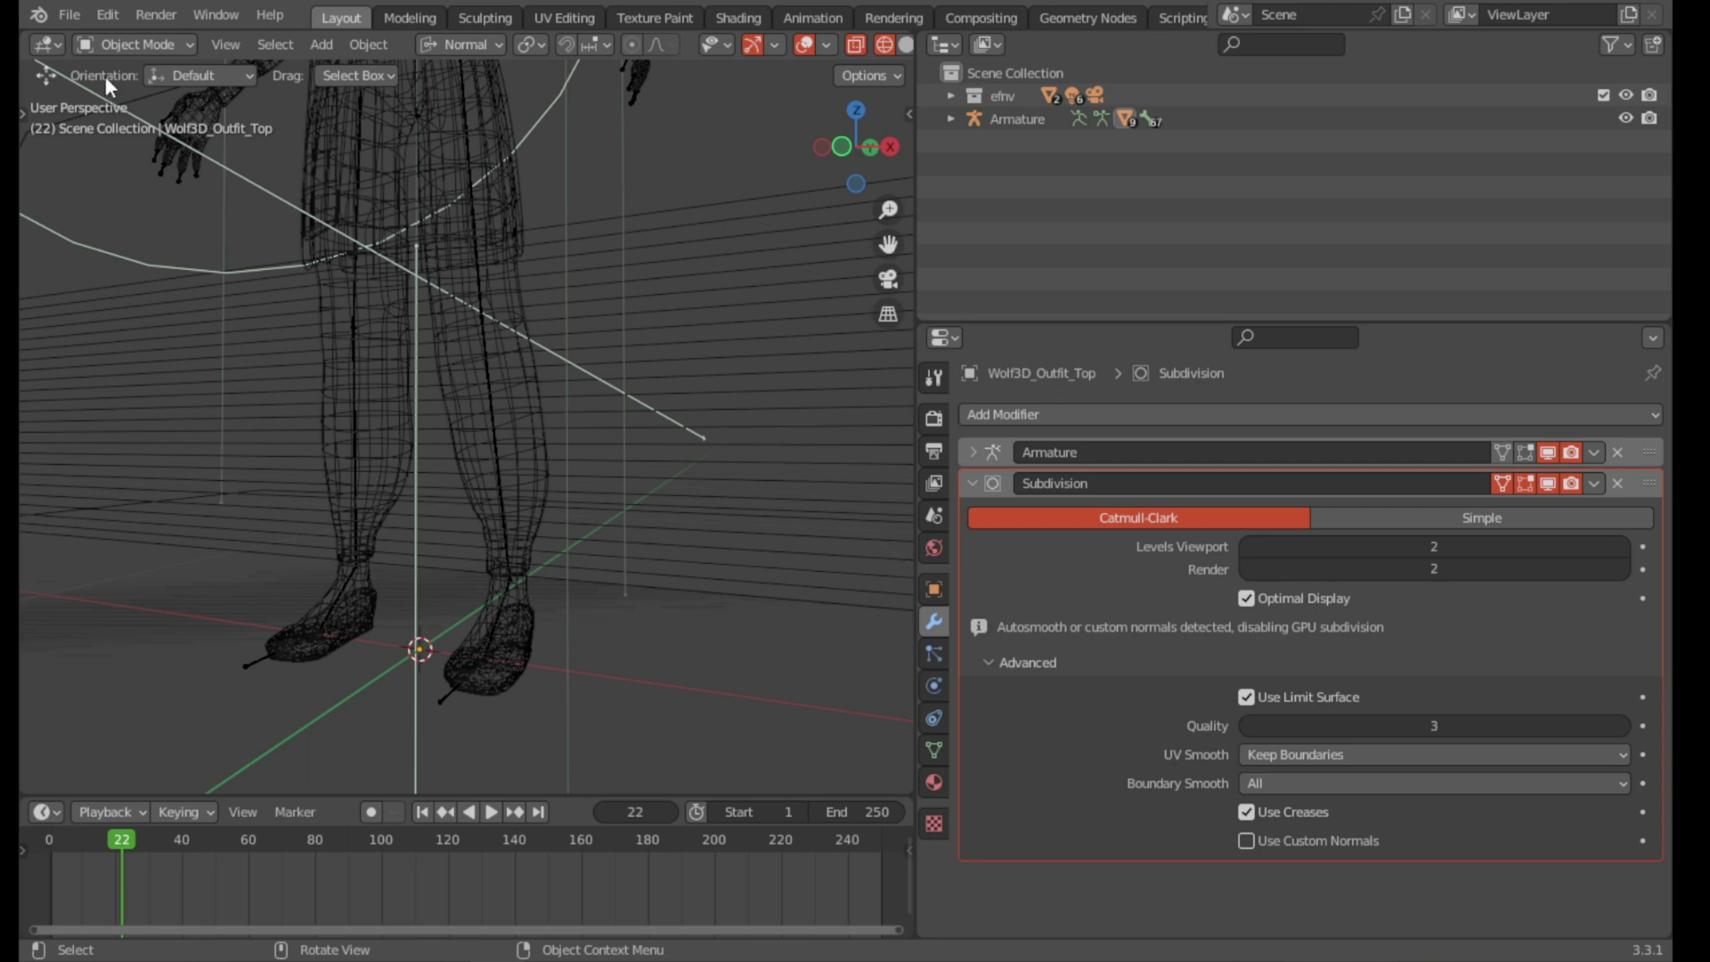
Disable GPU Subdivision in the Viewport section of the preferences and close the preferences window
left_click(106, 20)
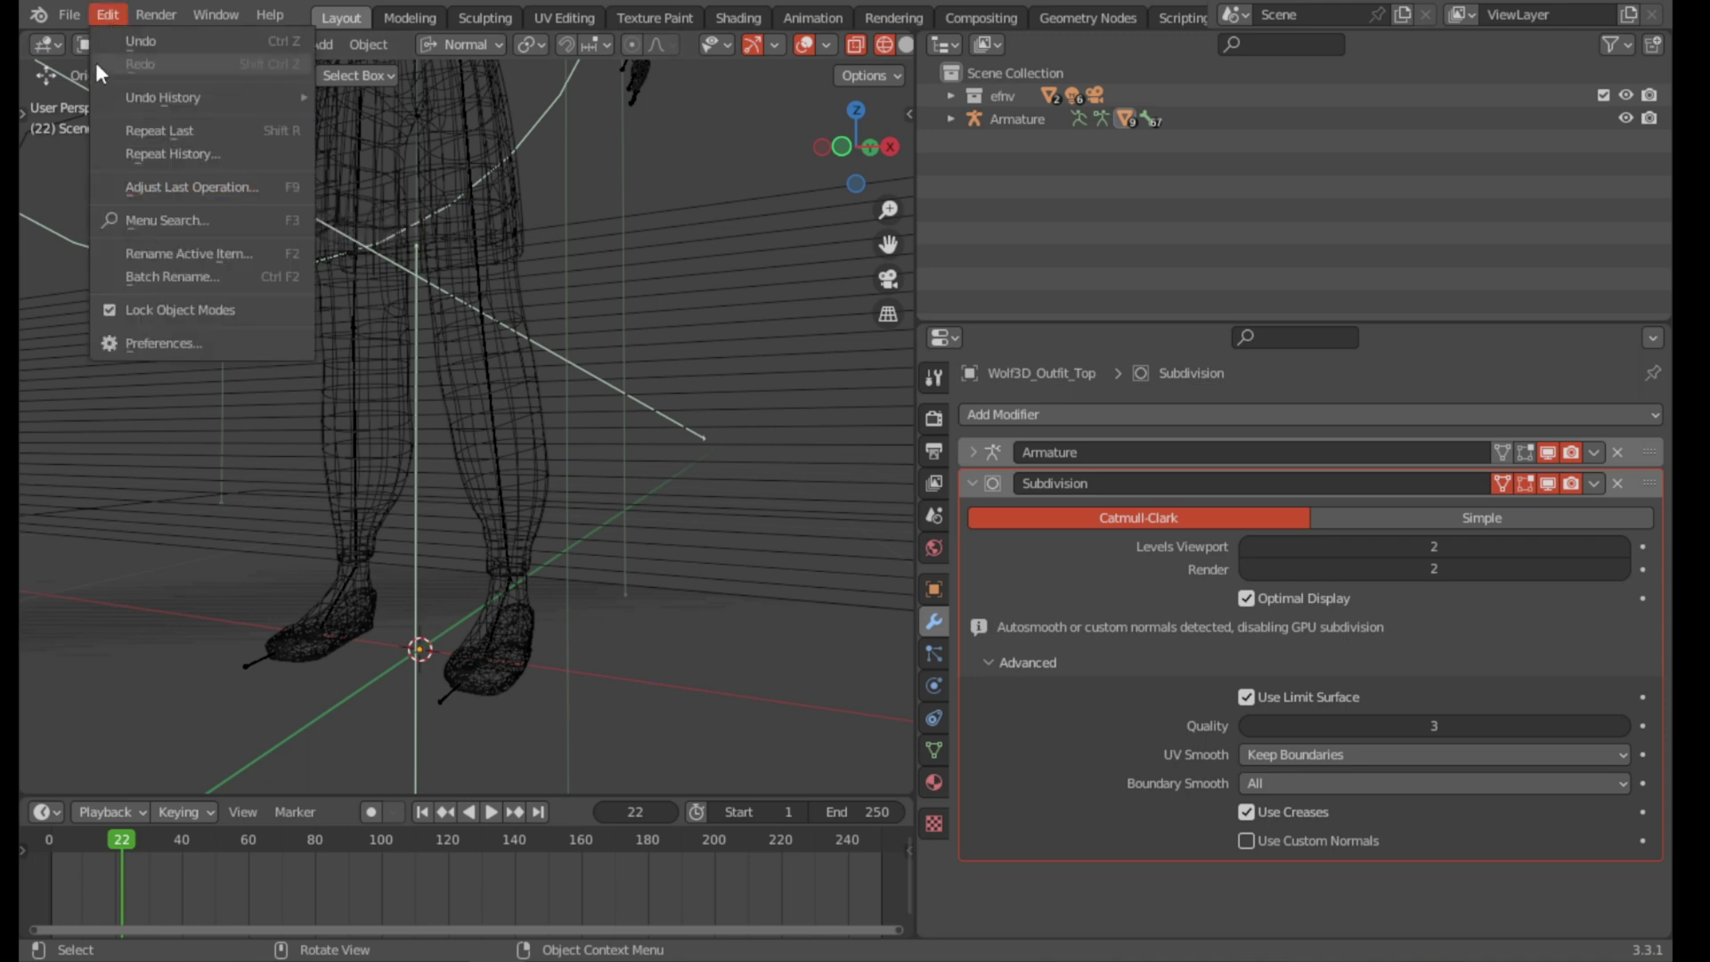
left_click(148, 342)
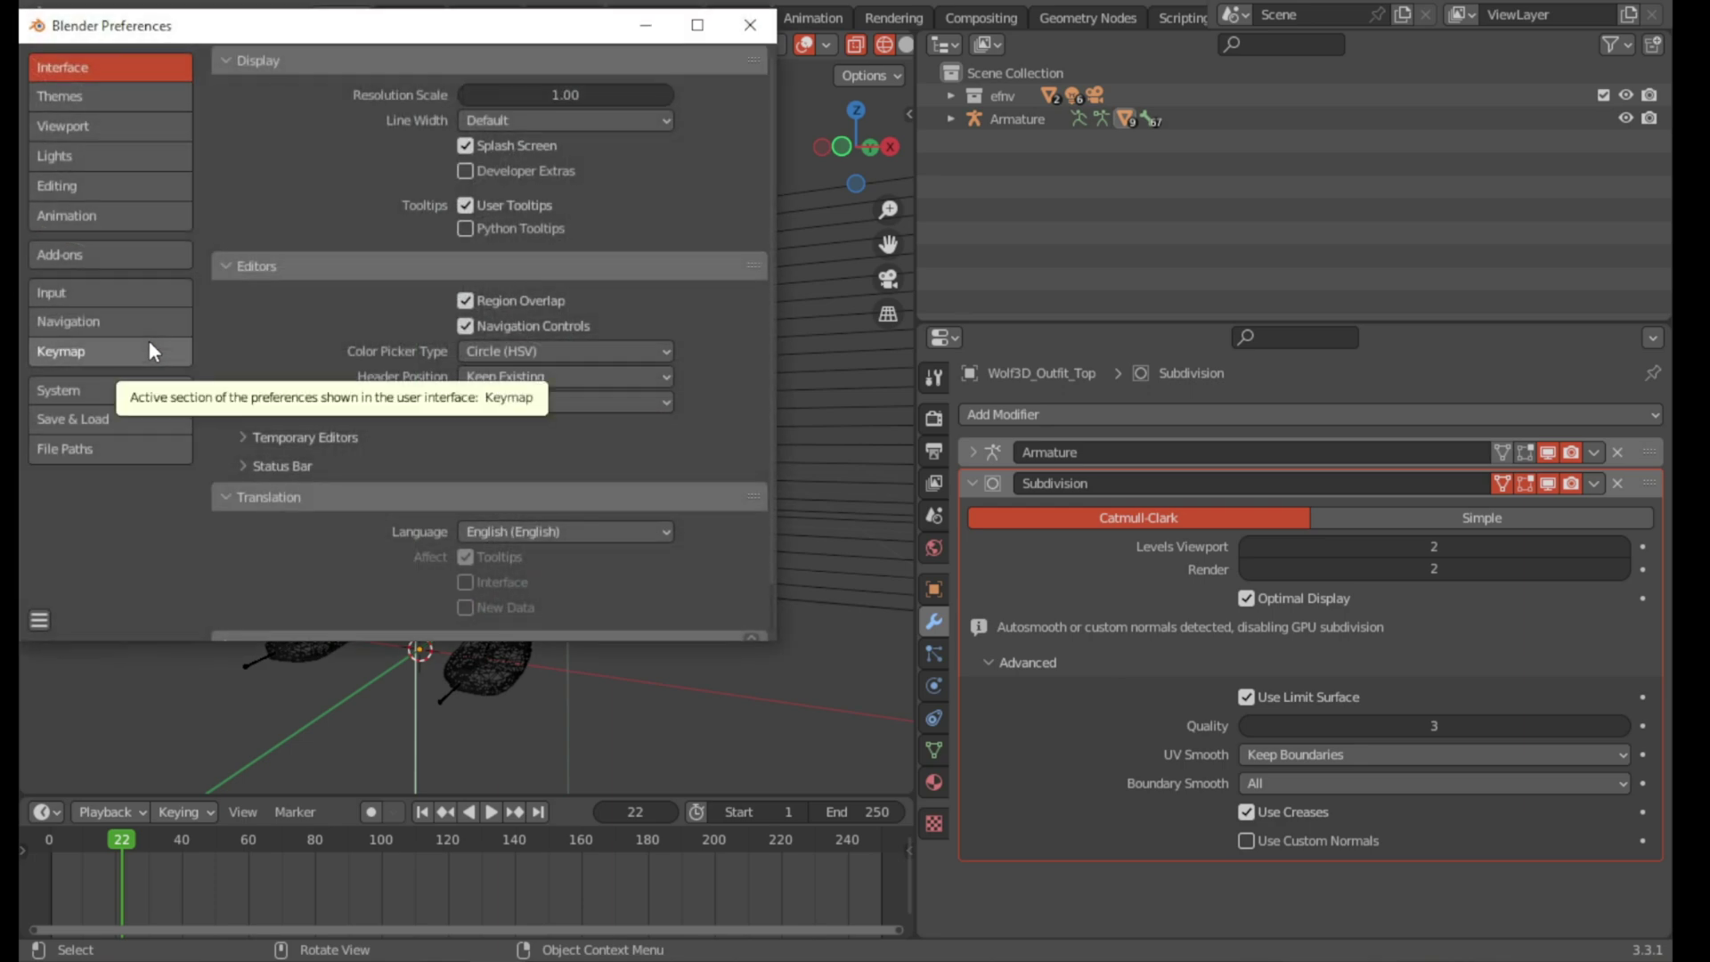
left_click_drag(294, 24, 468, 79)
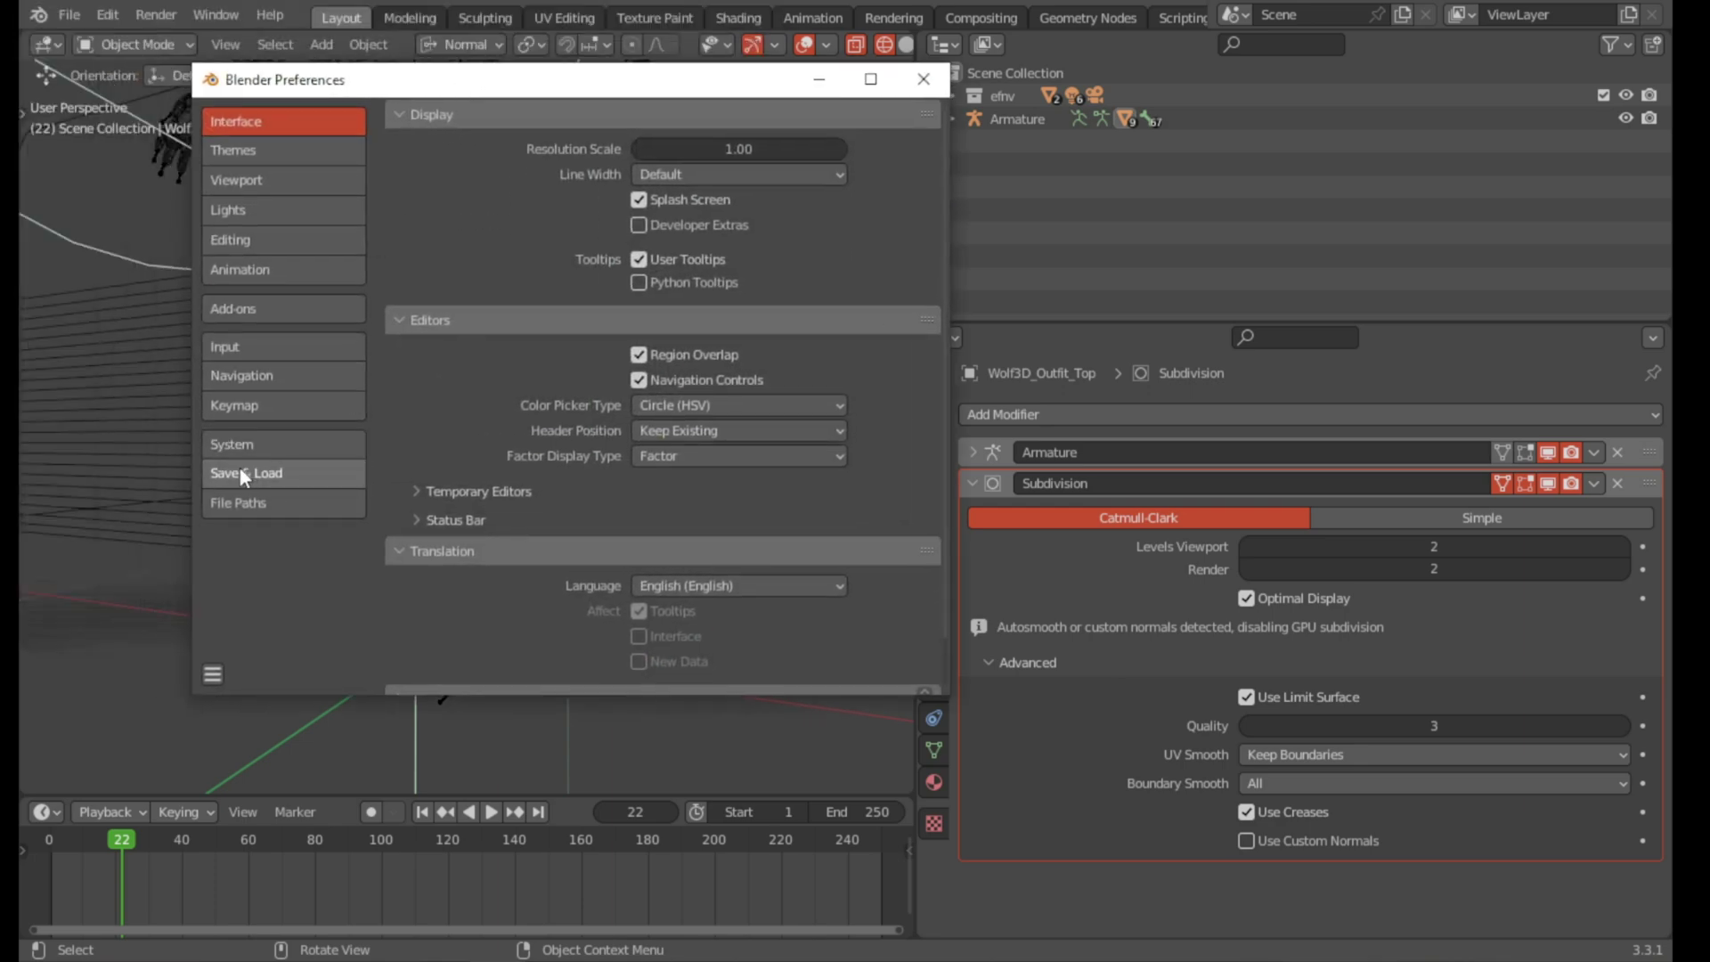
left_click(240, 184)
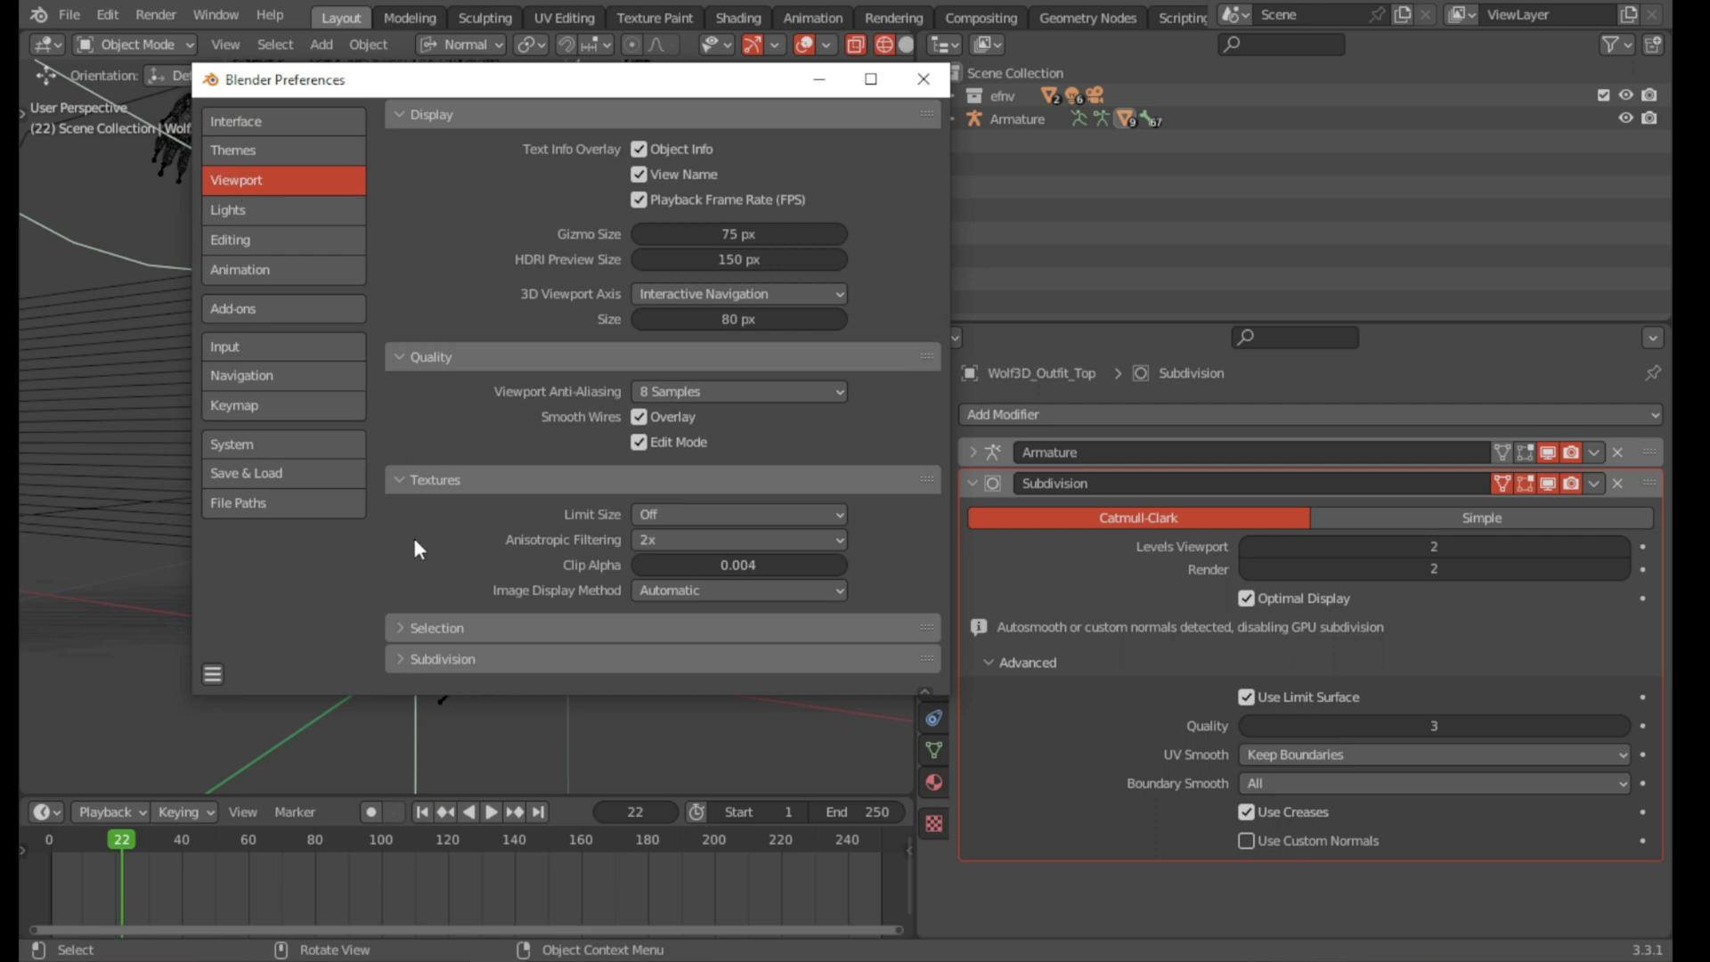
left_click(399, 630)
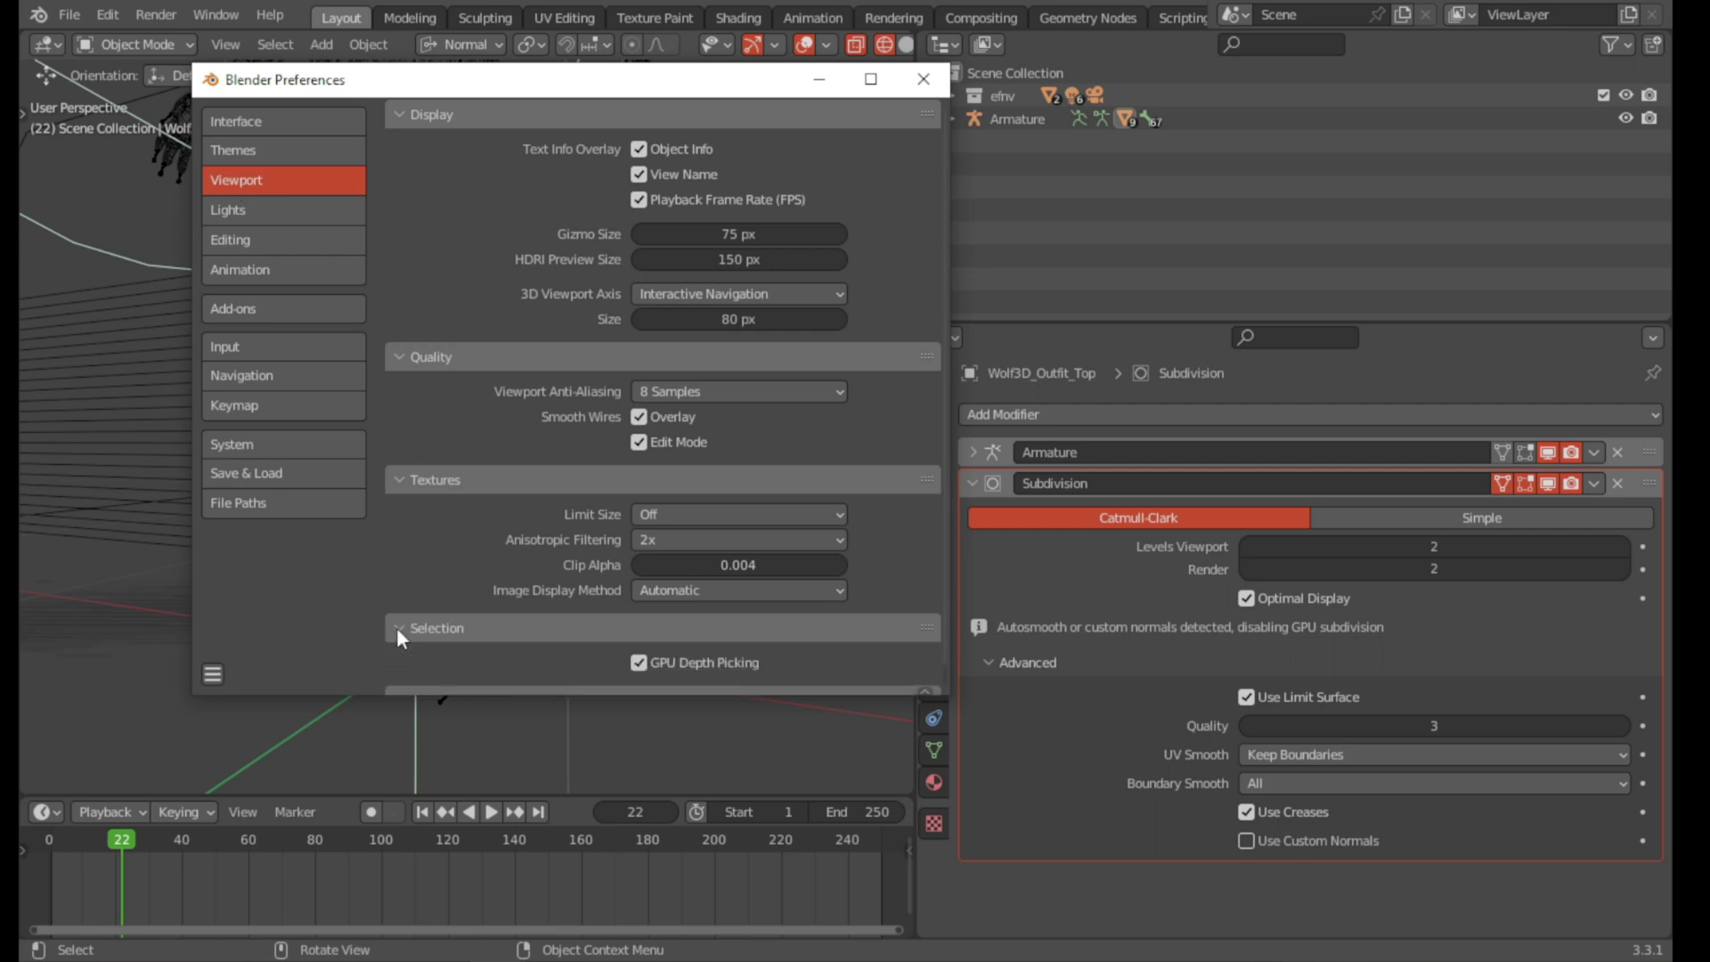
left_click(398, 627)
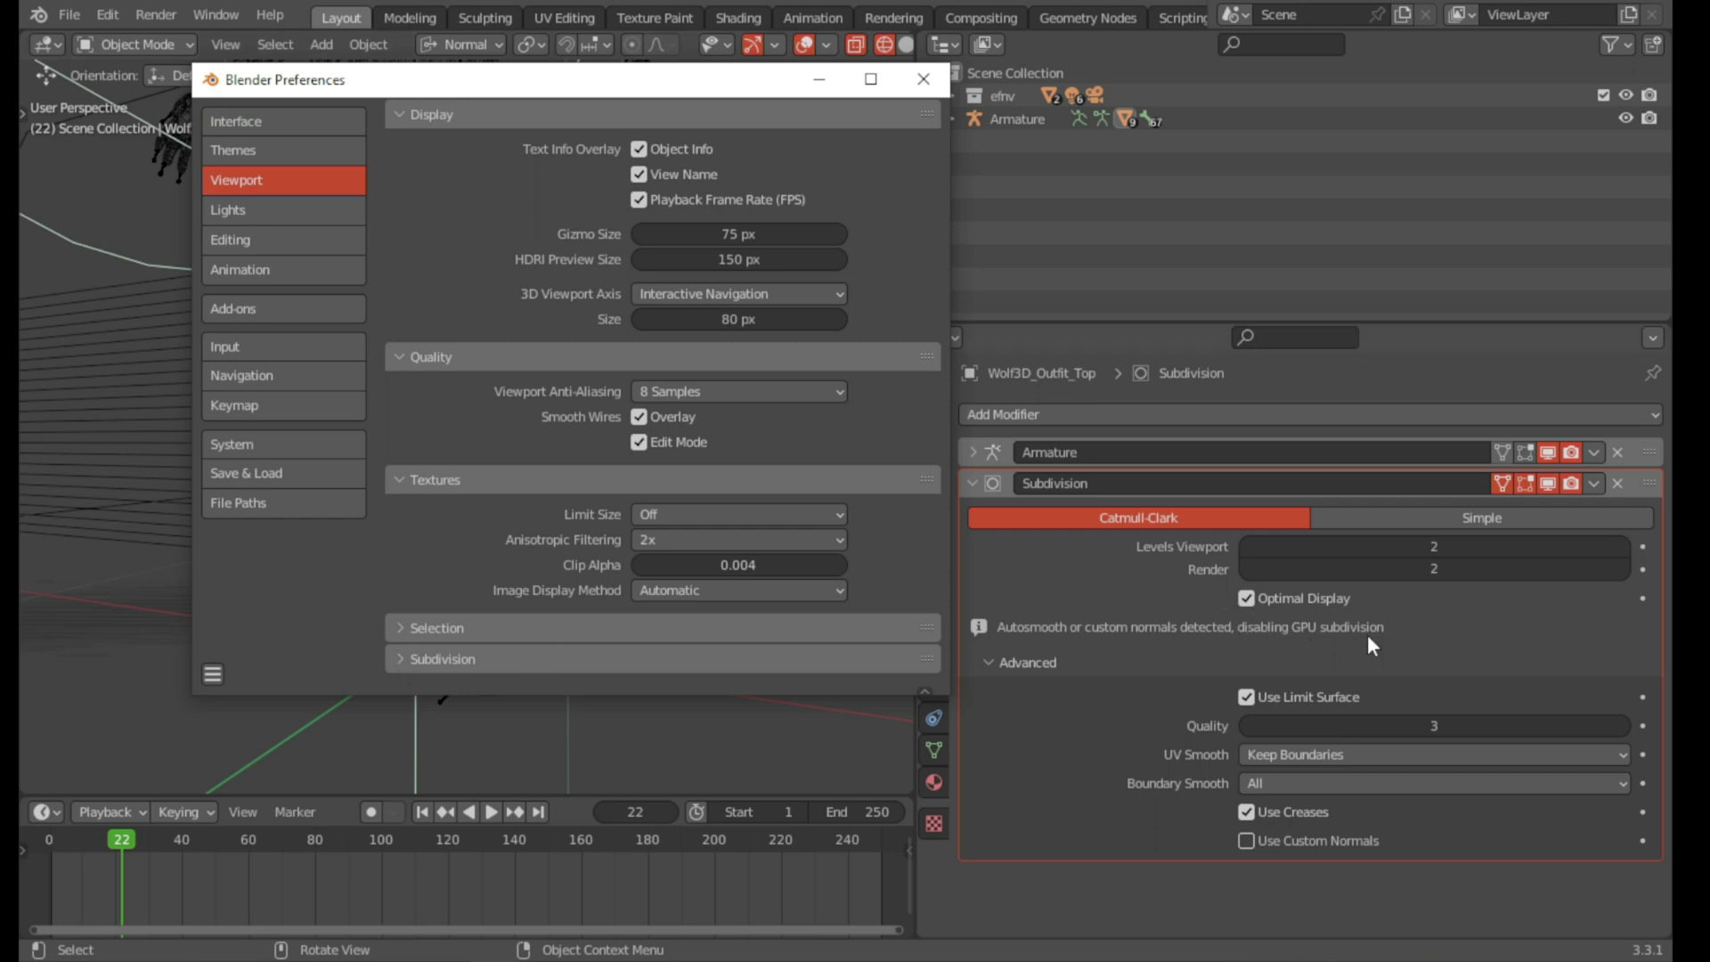
left_click(398, 657)
scroll(535, 650, "down", 1)
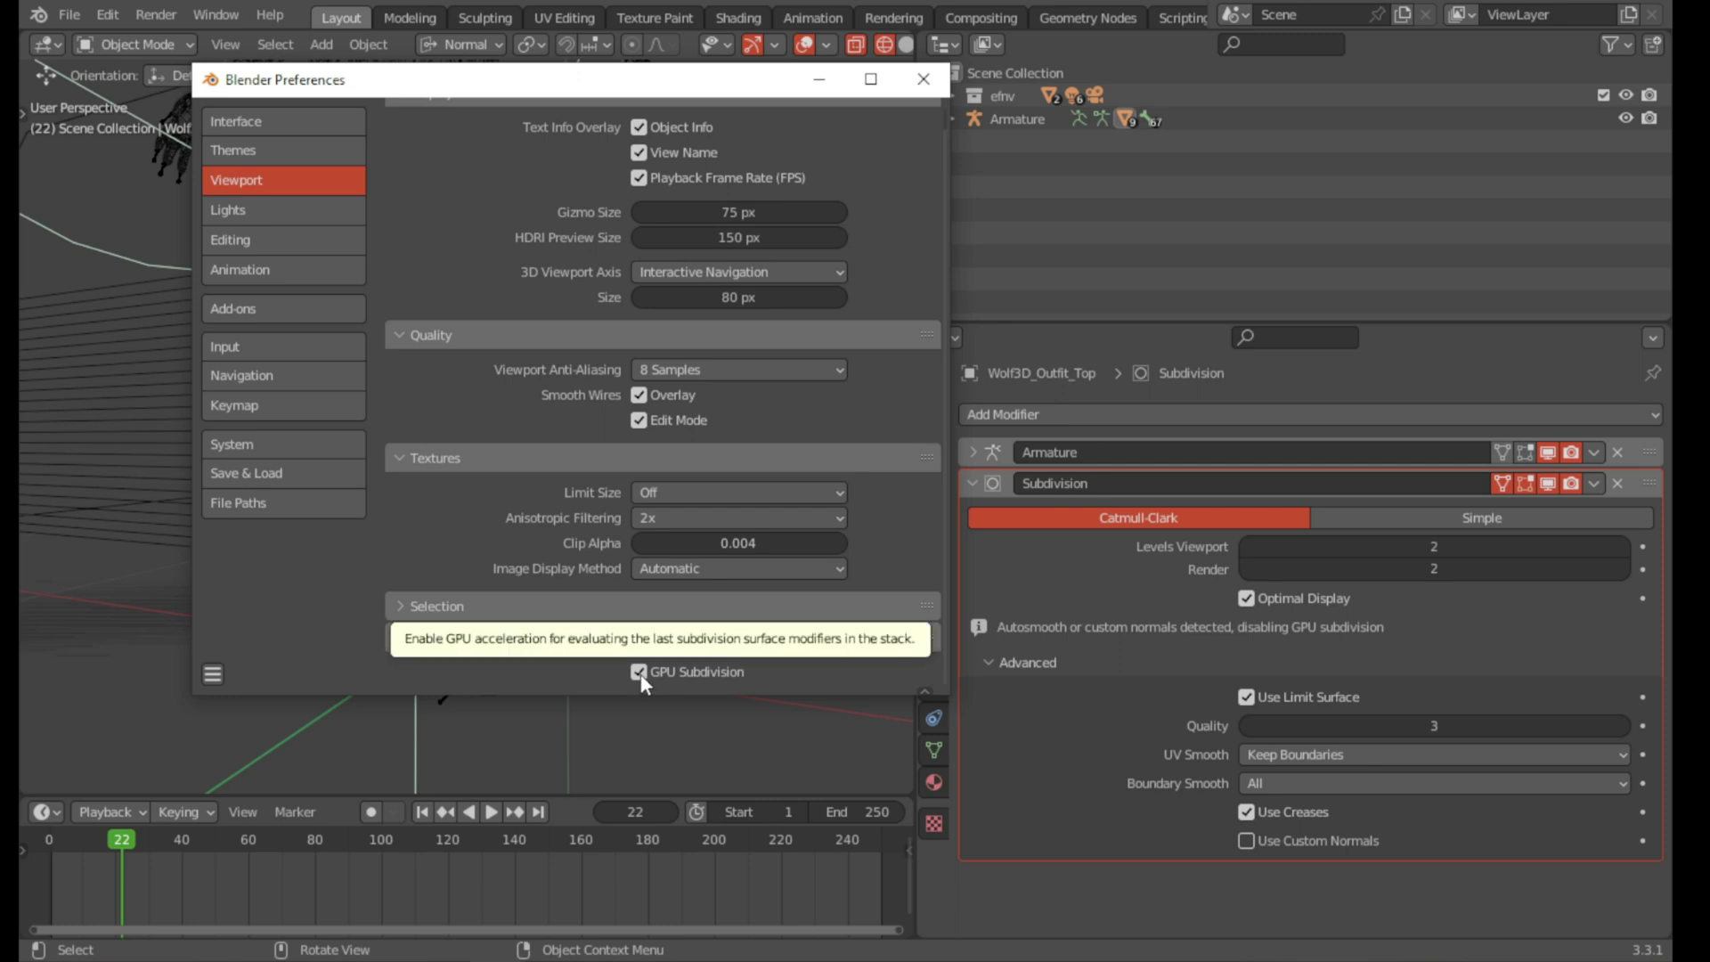
left_click(639, 673)
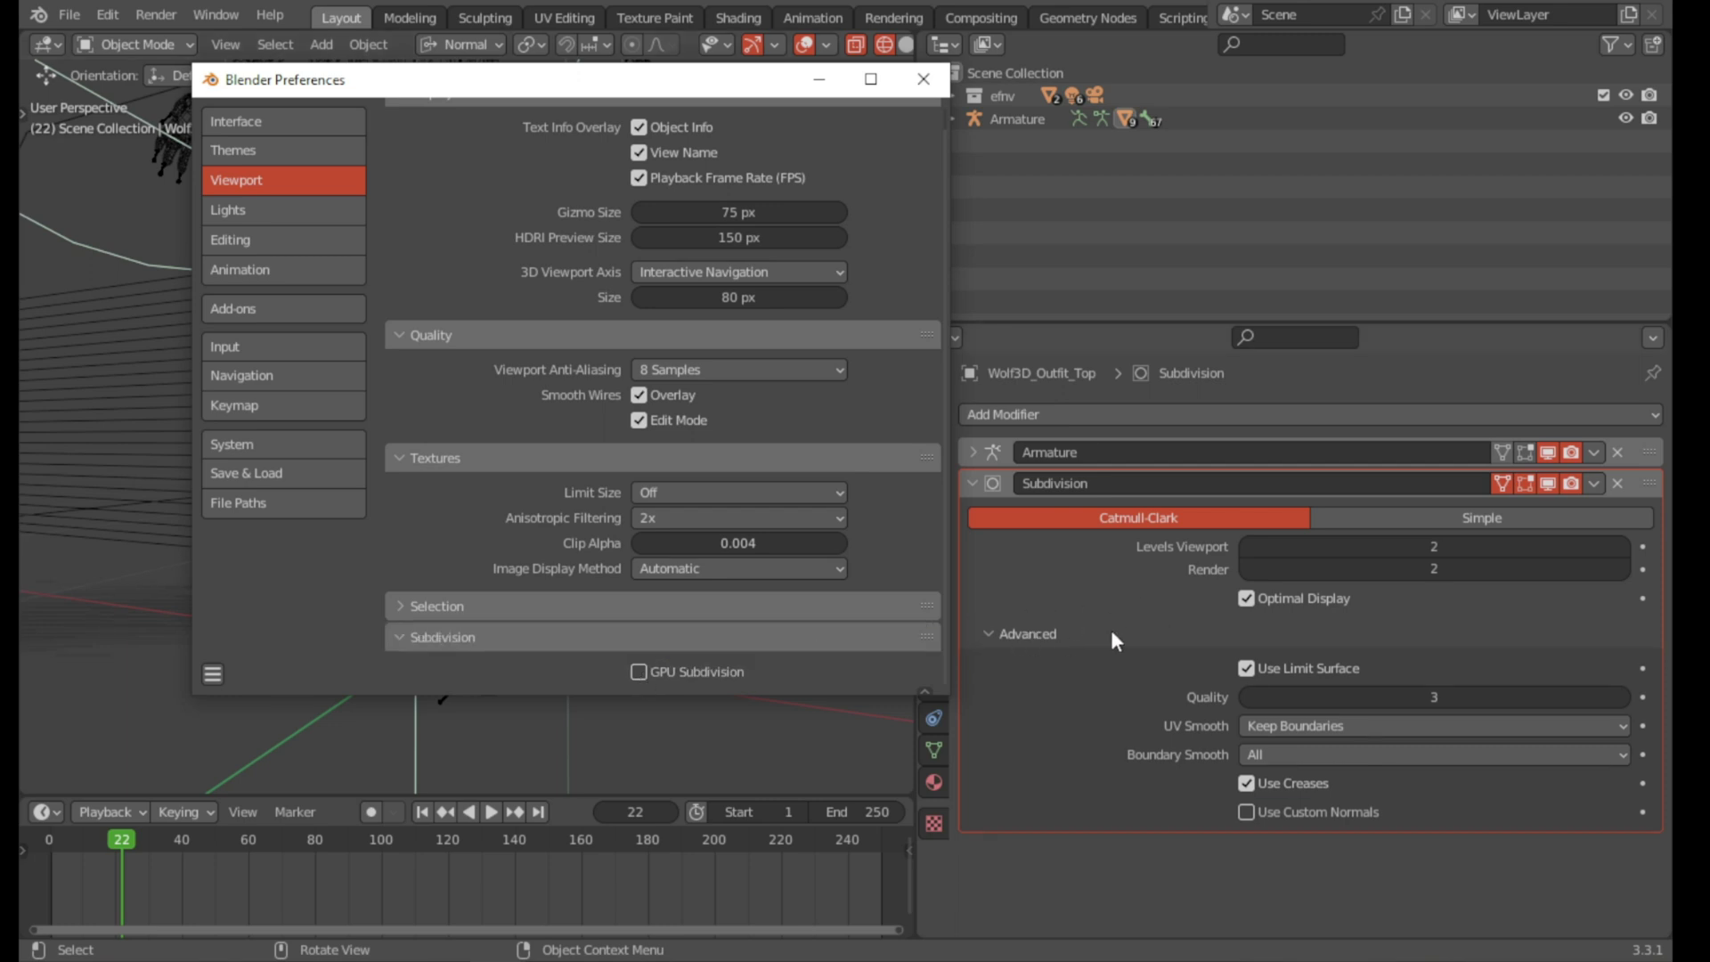
left_click(924, 79)
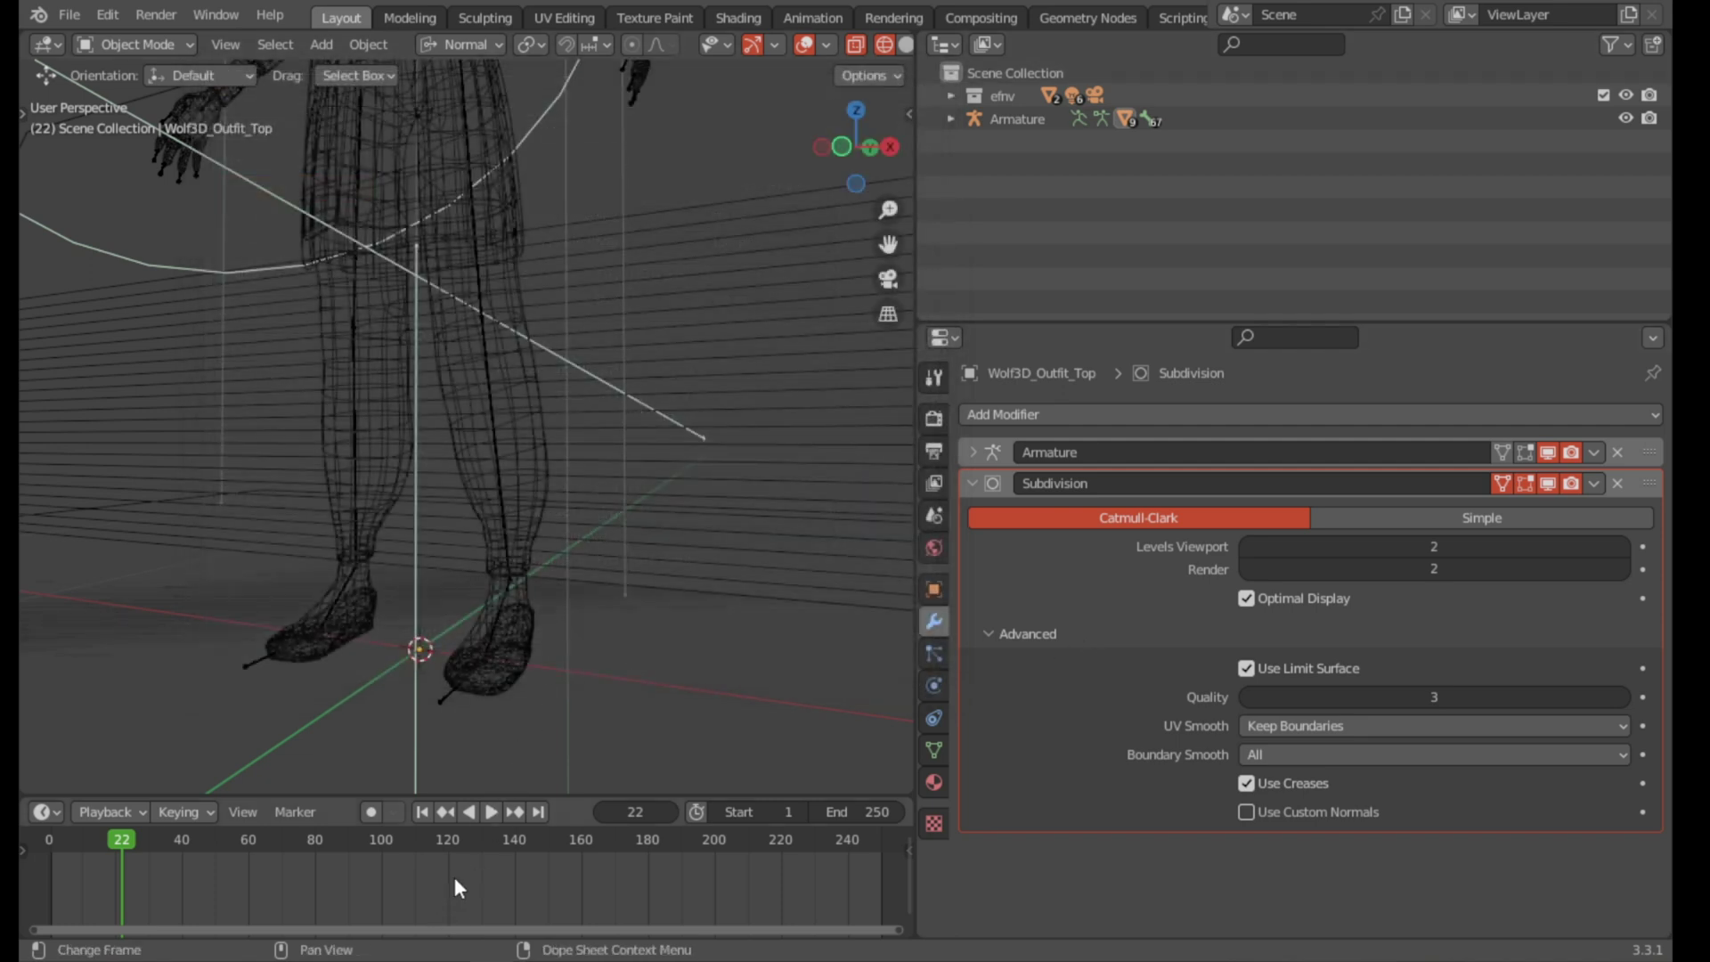
Show the Text Editor in place of the Timeline and enlarge its area to about half the viewport column
key("shift+F12")
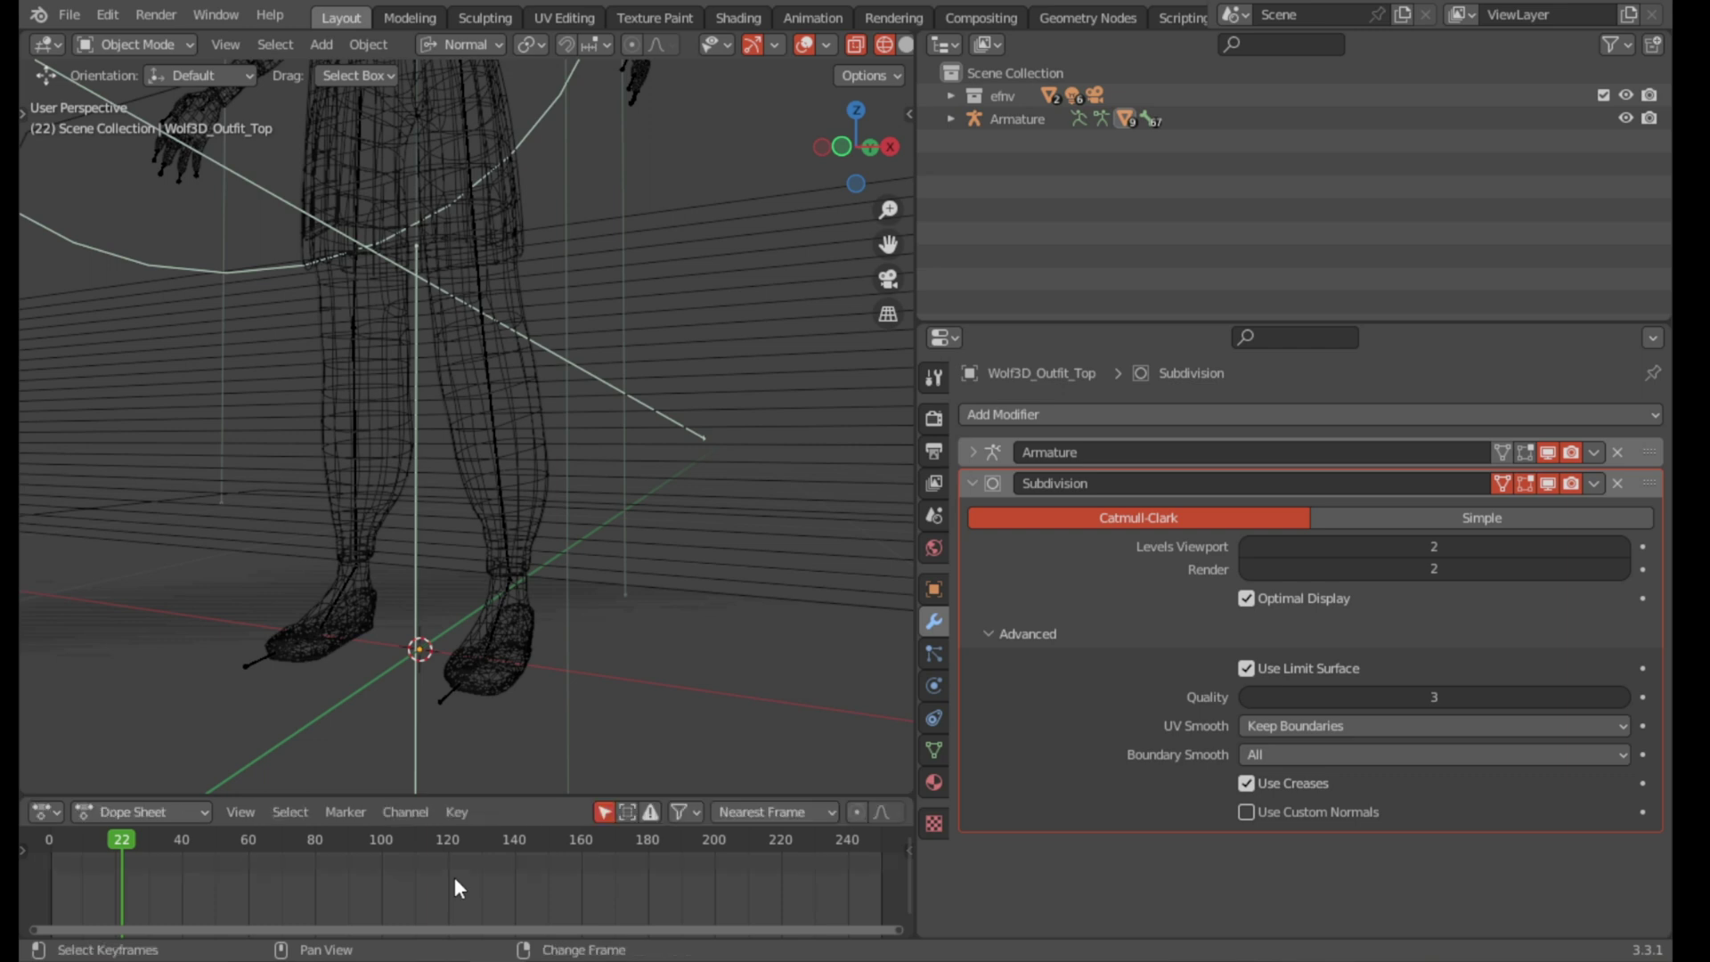
key("shift+F11")
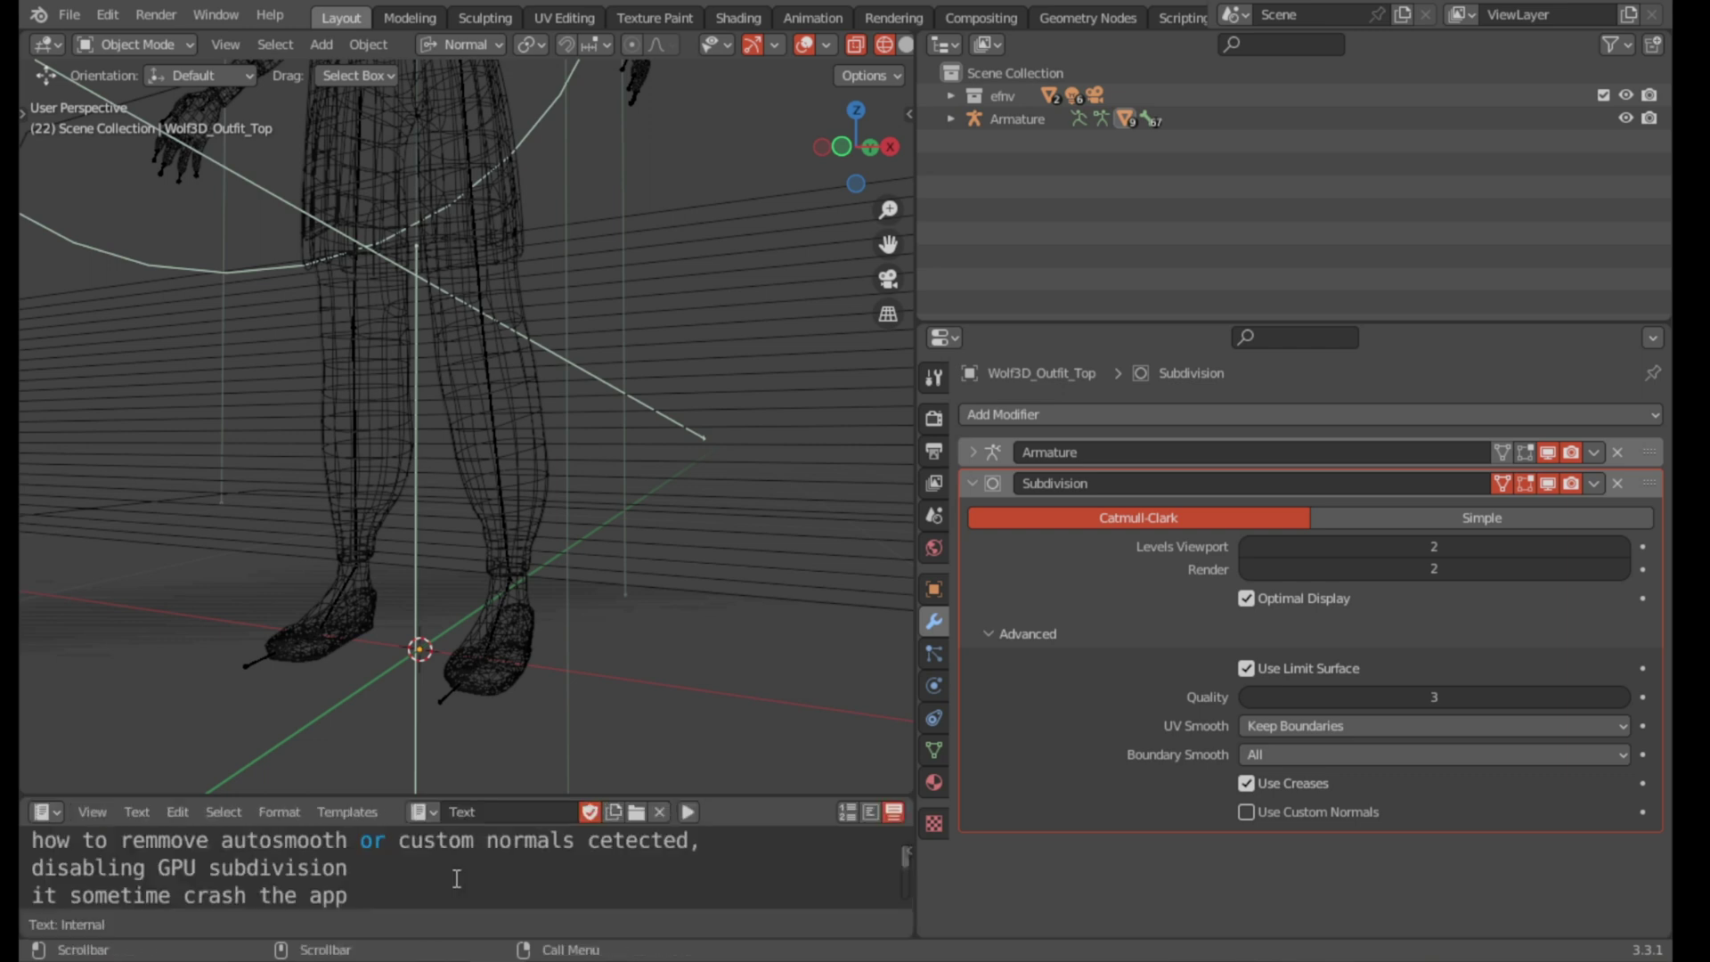
left_click_drag(494, 798, 497, 558)
Leave a blank line below the notes and start a new line with "I hope"
key("Return")
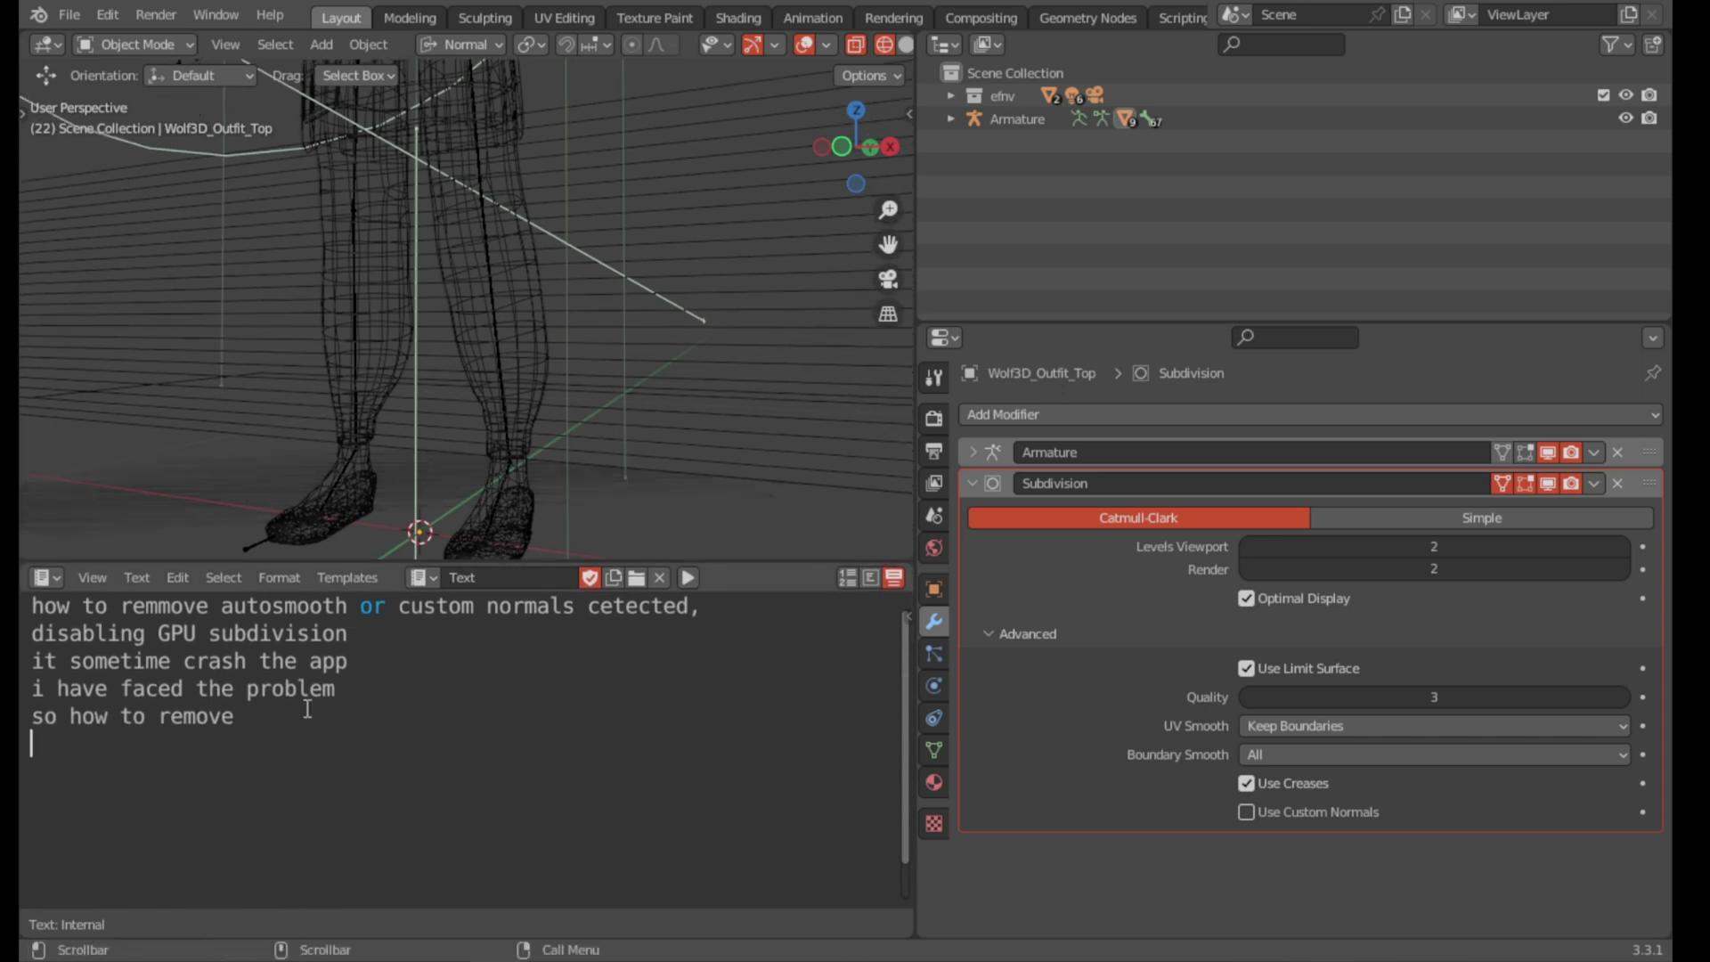
key("Return")
type("I hope you")
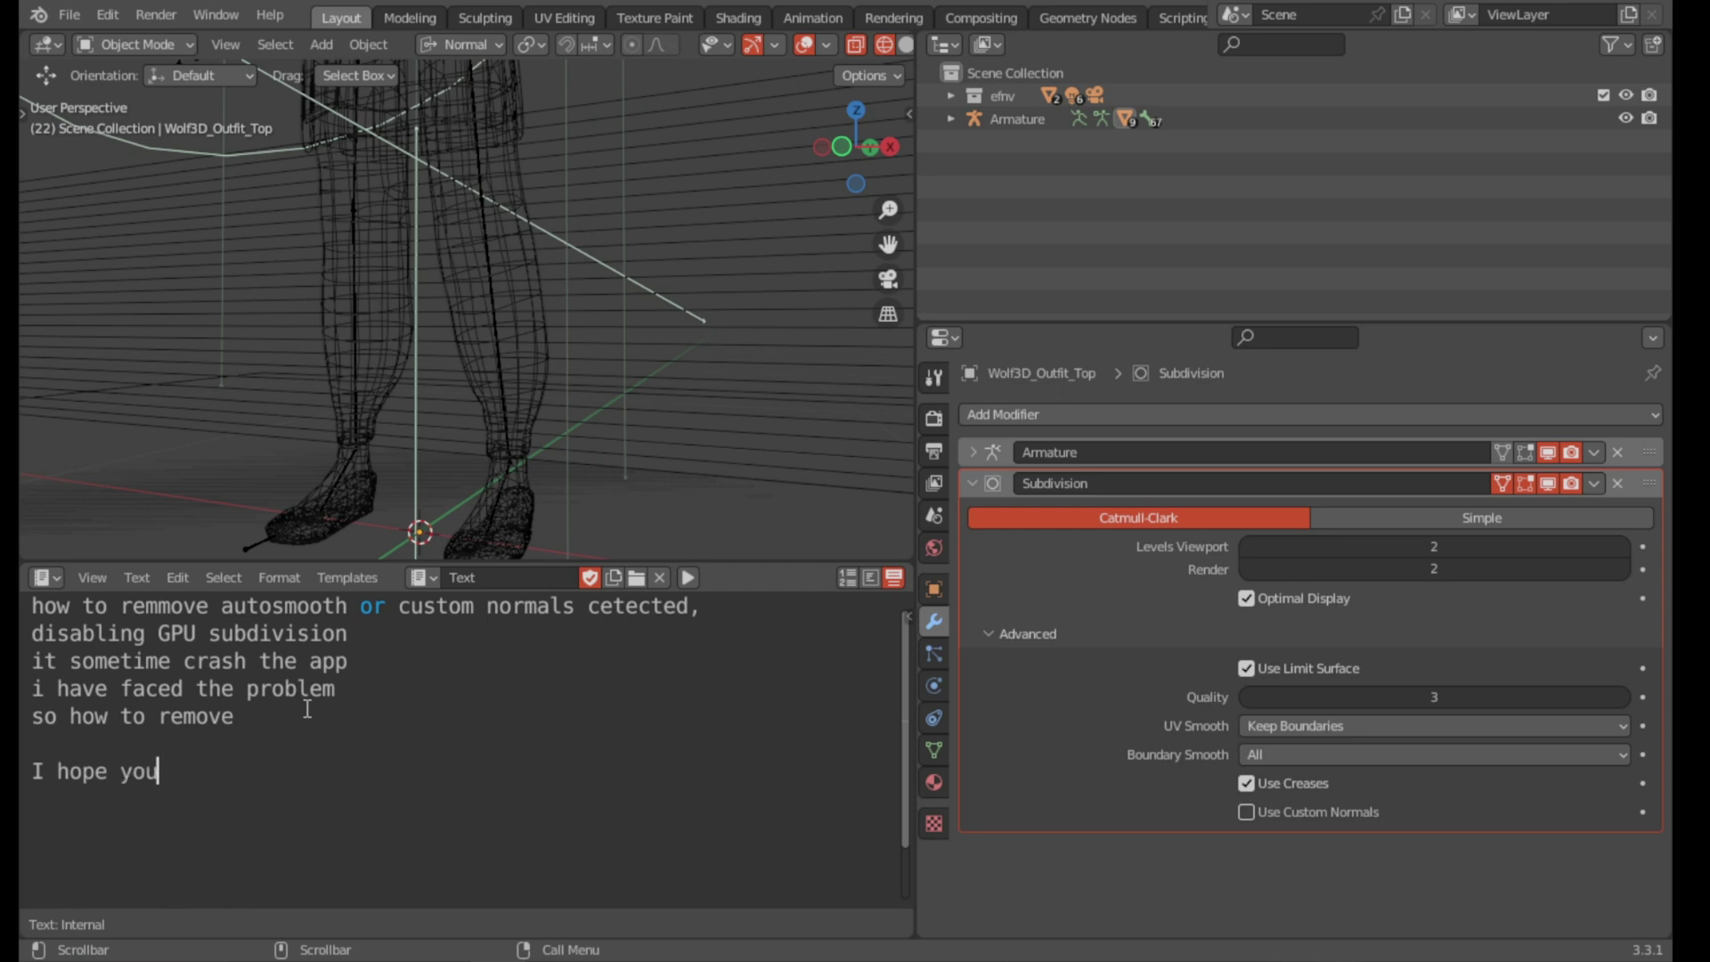
key("BackSpace")
key("BackSpace")
key("BackSpace")
Reduce the height of the area below the 3D viewport and leave it showing the Text Editor
key("shift+F12")
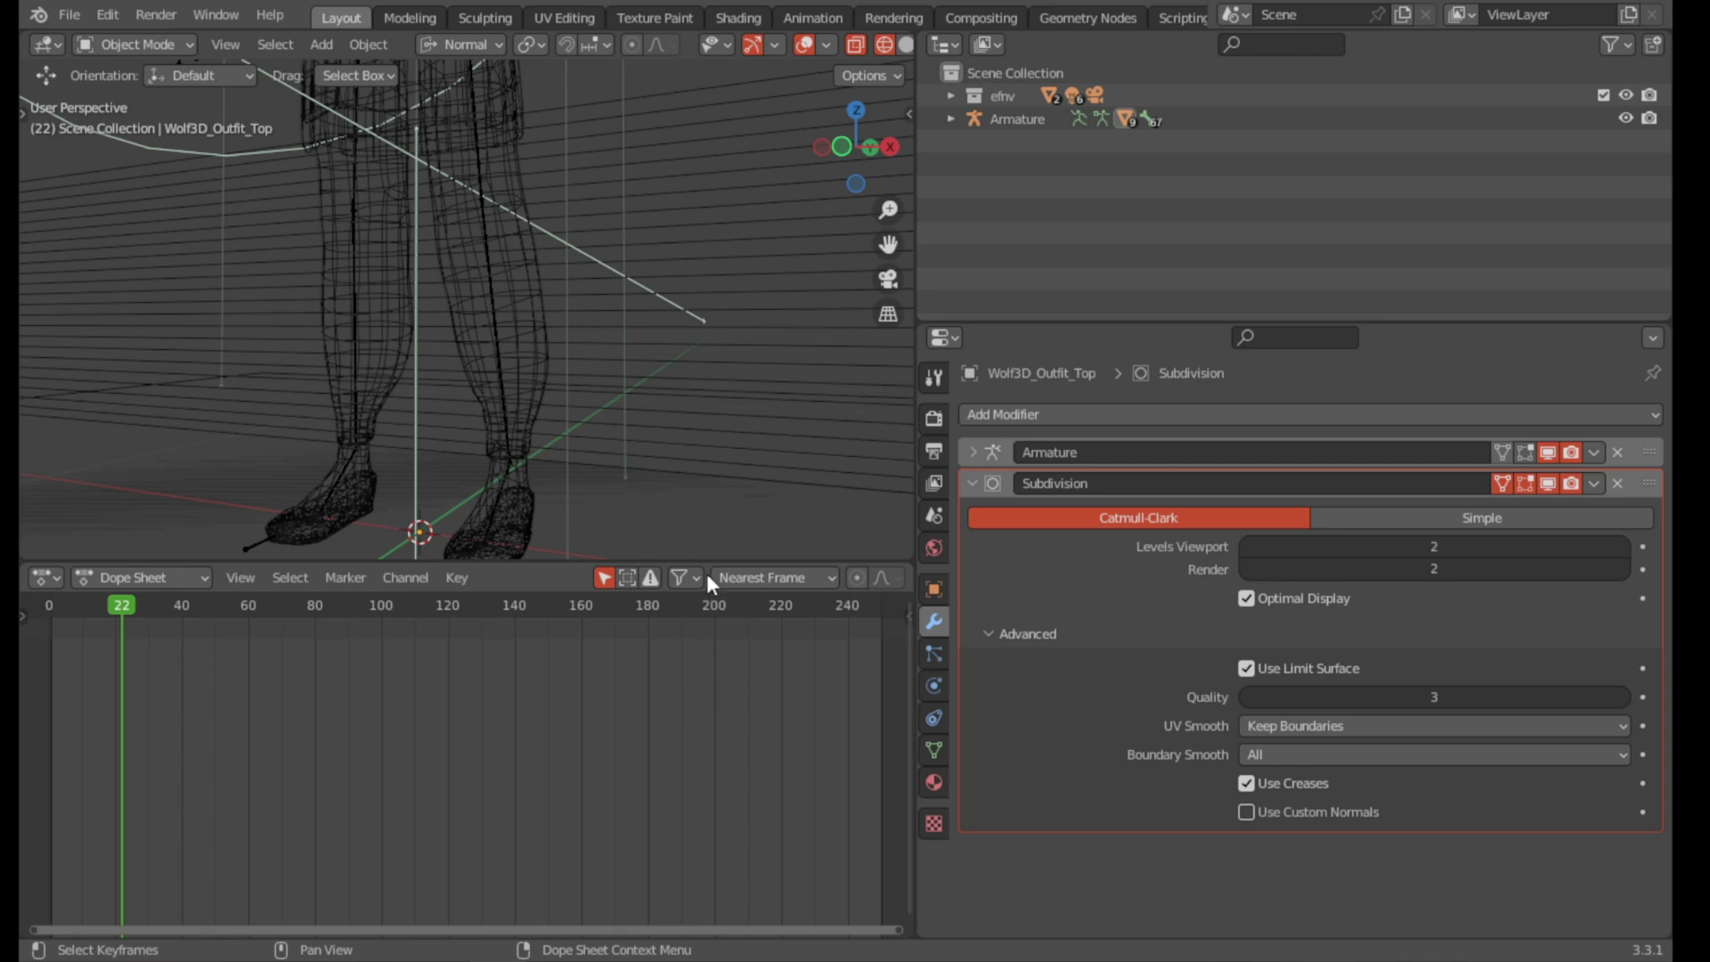
left_click_drag(708, 561, 668, 751)
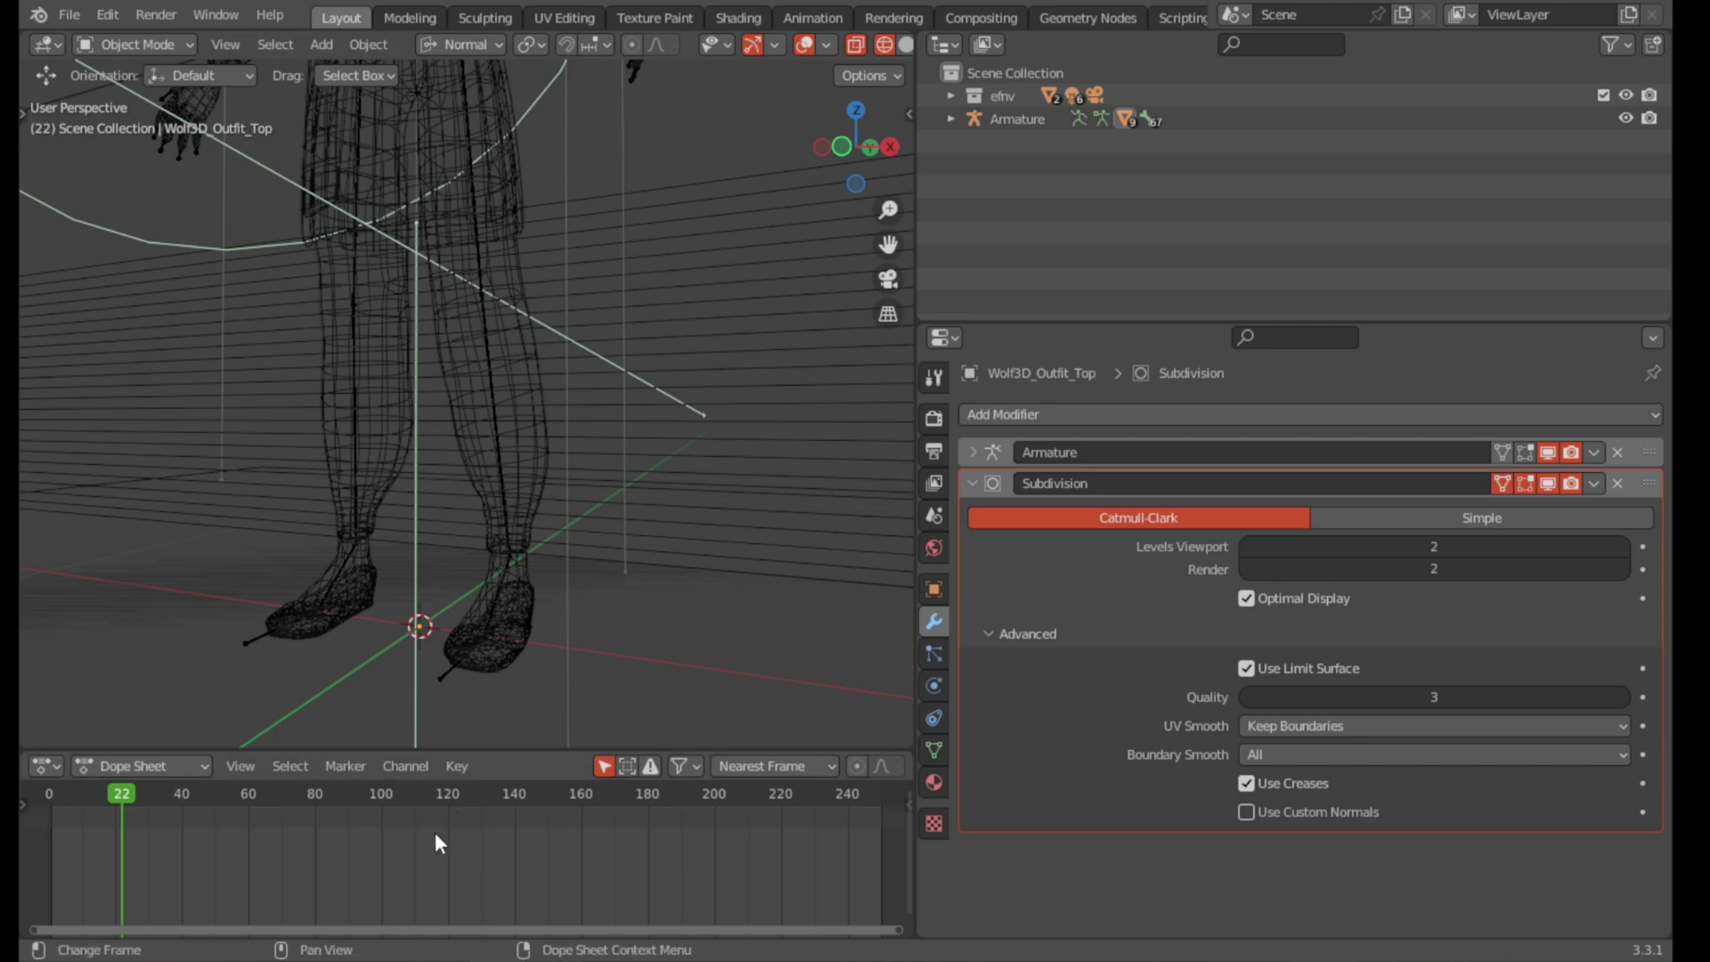
mouse_move(554, 960)
key("shift+F11")
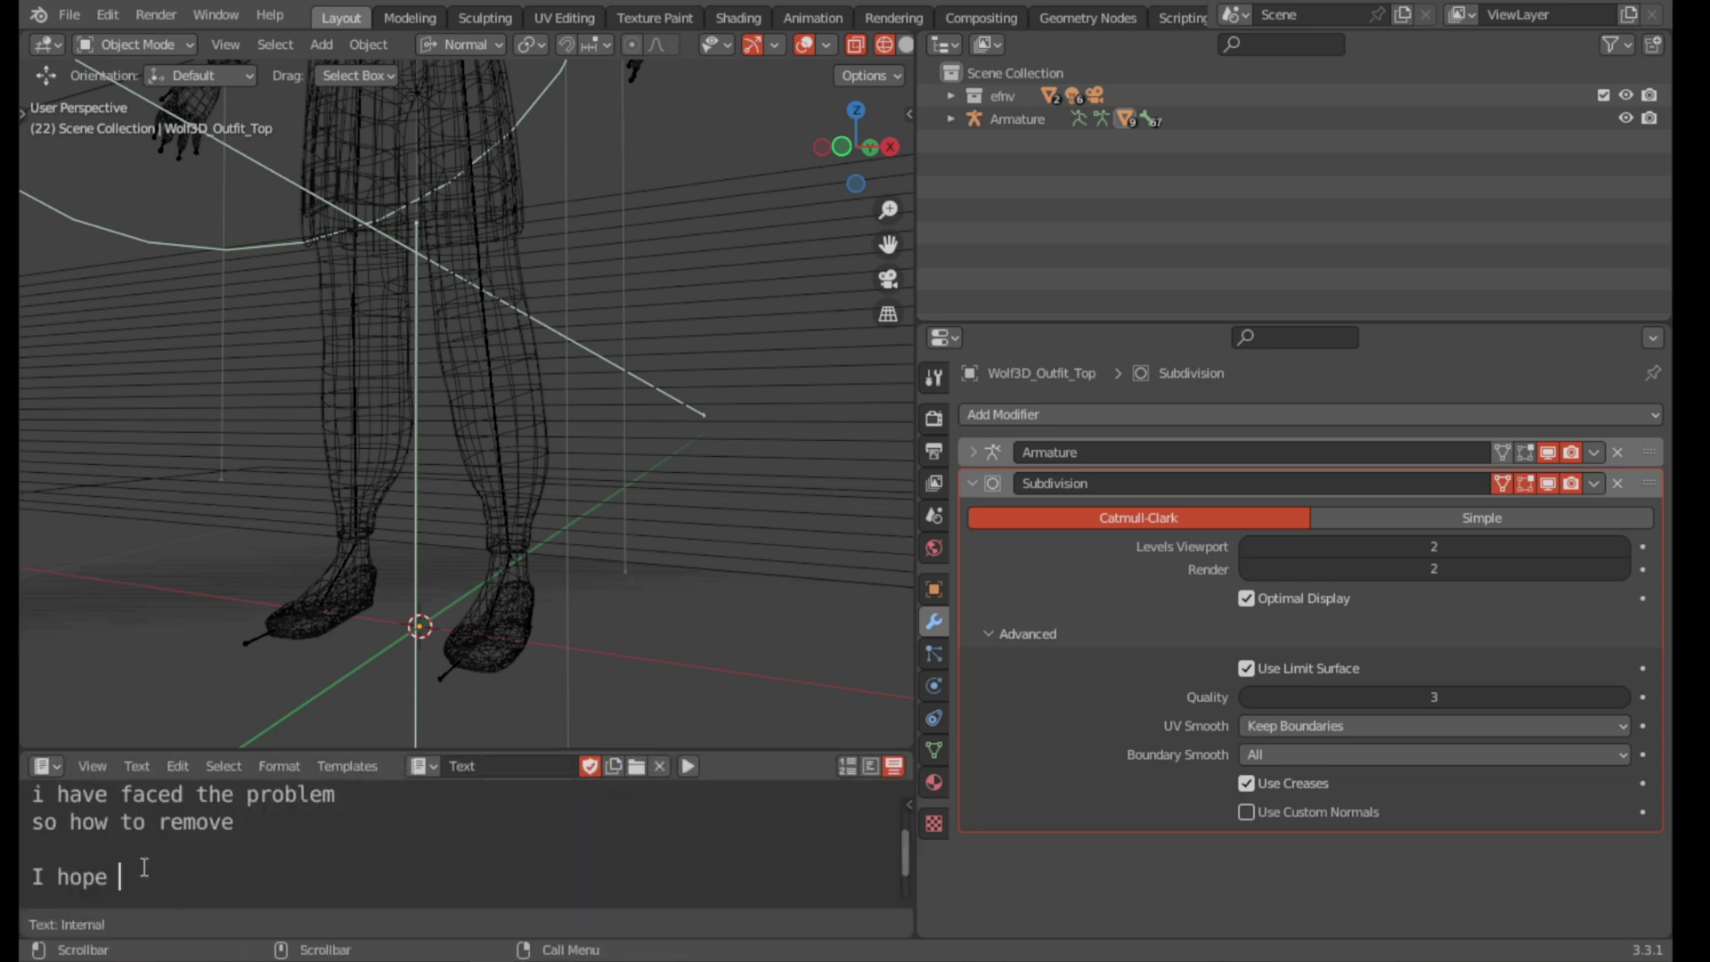
Complete the last note line as "I hope this is valuable for you" and add a blank line below it
type("this is valuab")
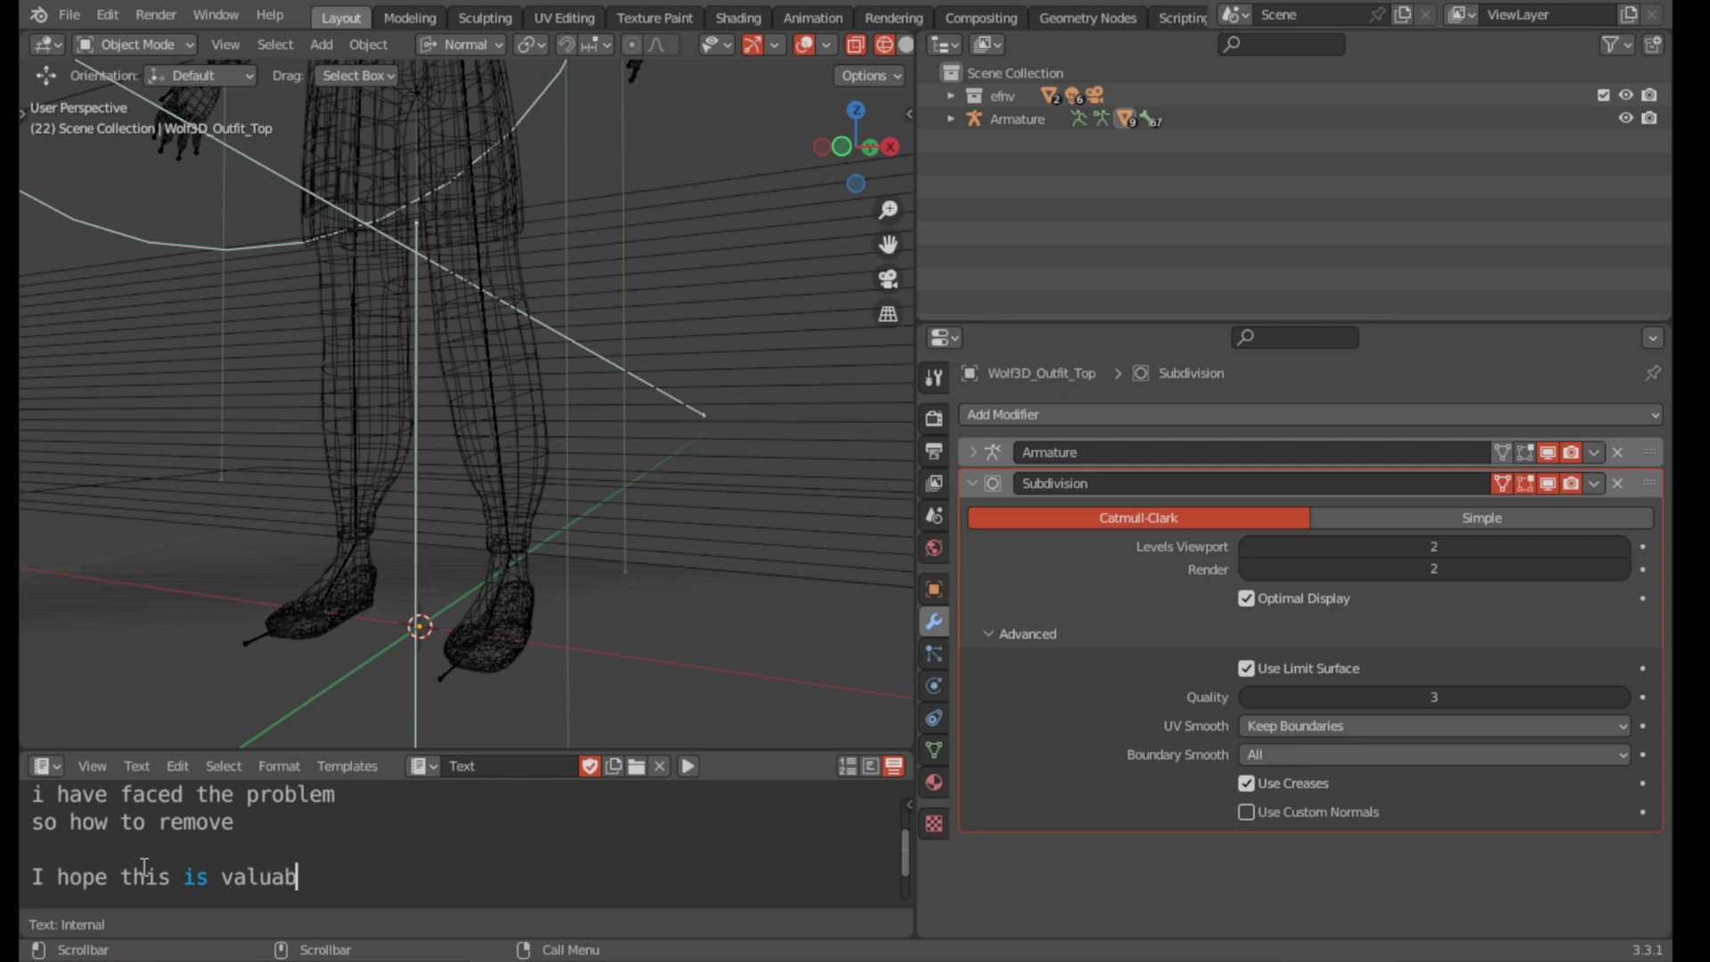
type("le for you")
key("Return")
scroll(144, 866, "down", 1)
key("Return")
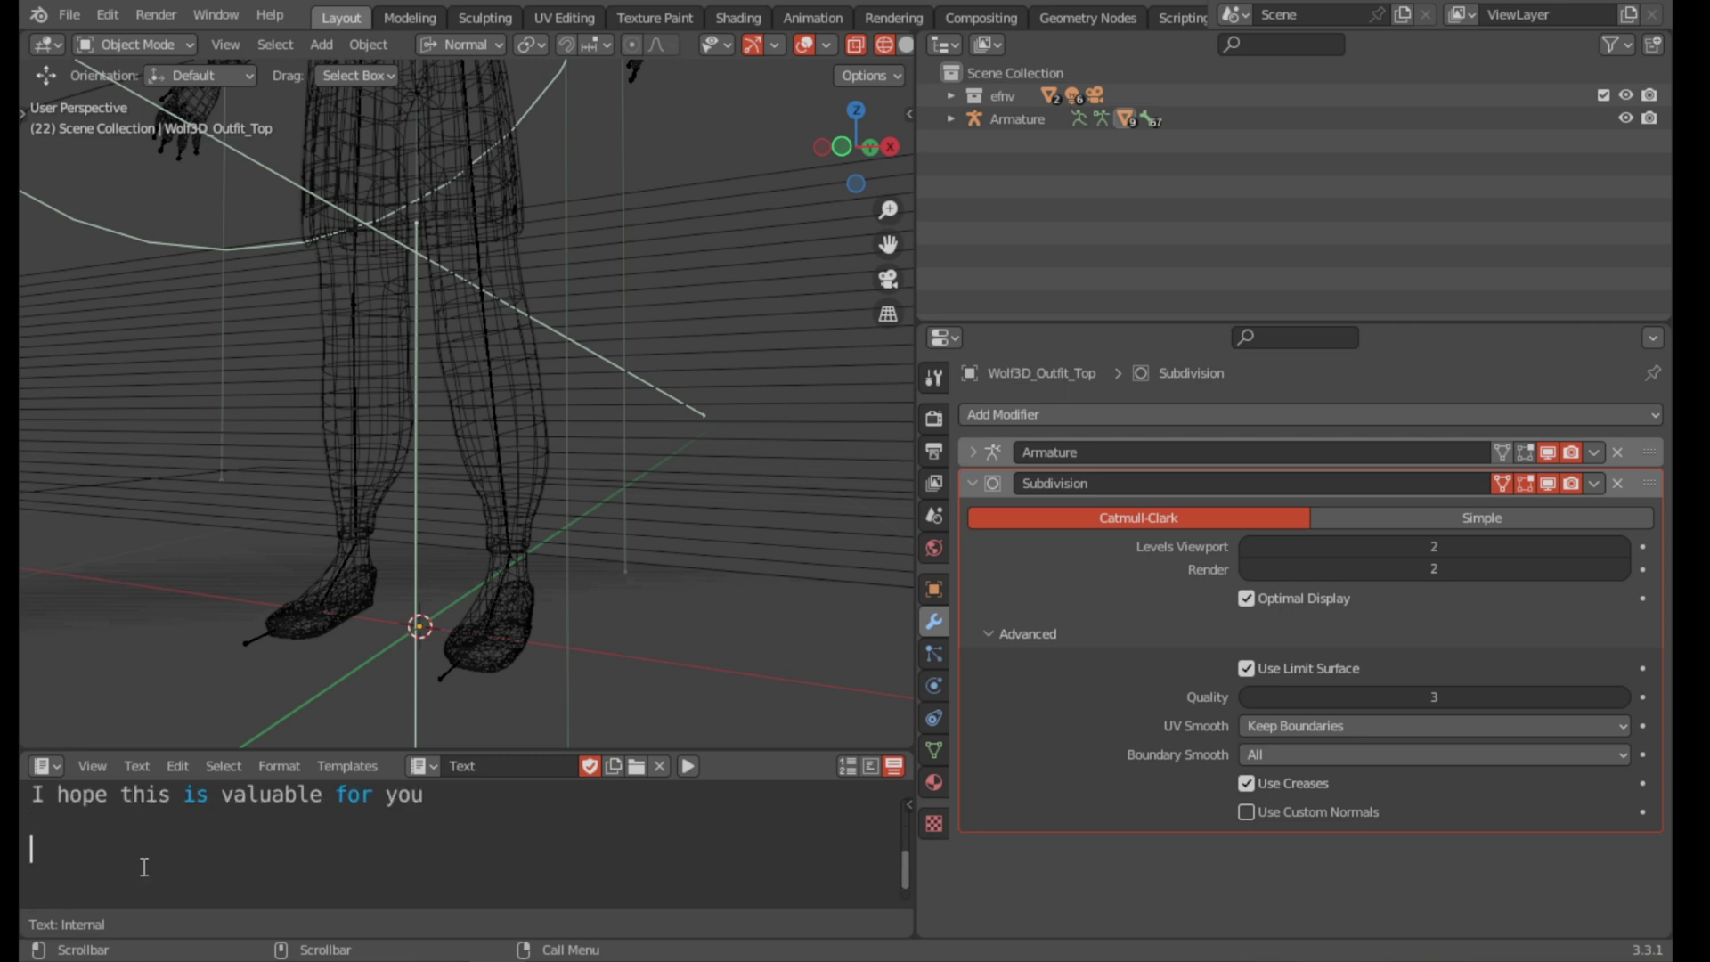
Add the closing line "gracias por ver" to the notes, followed by empty lines
type("gracias por ver")
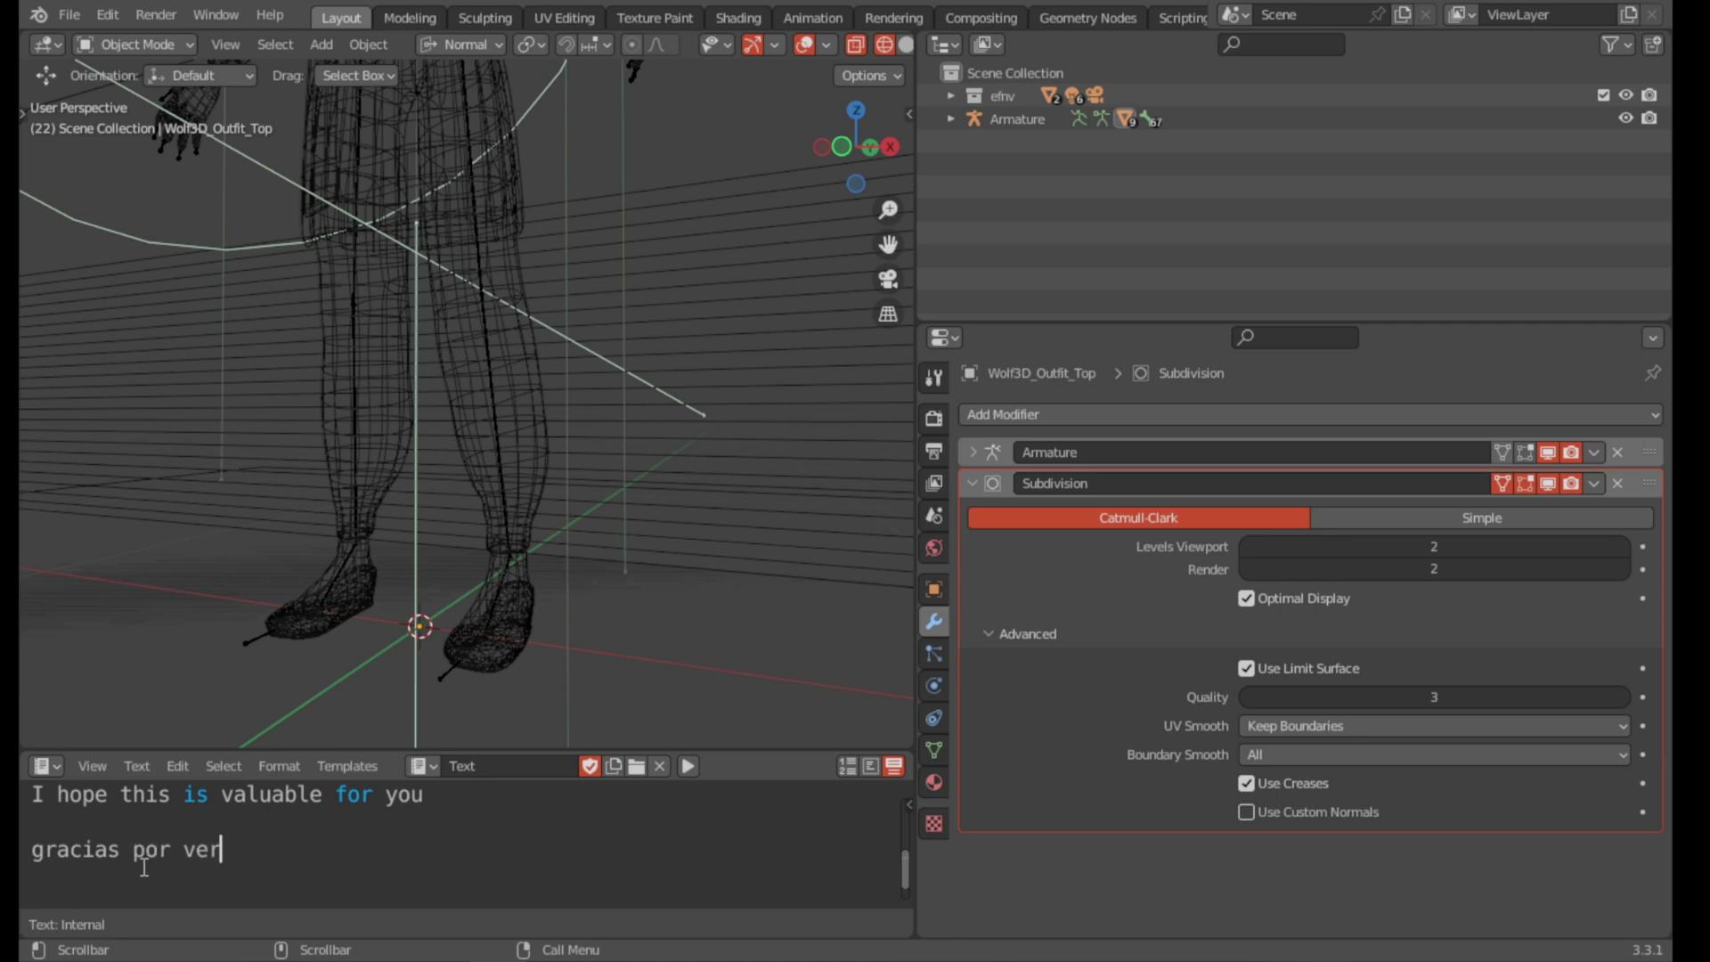
key("Return")
key("Return")
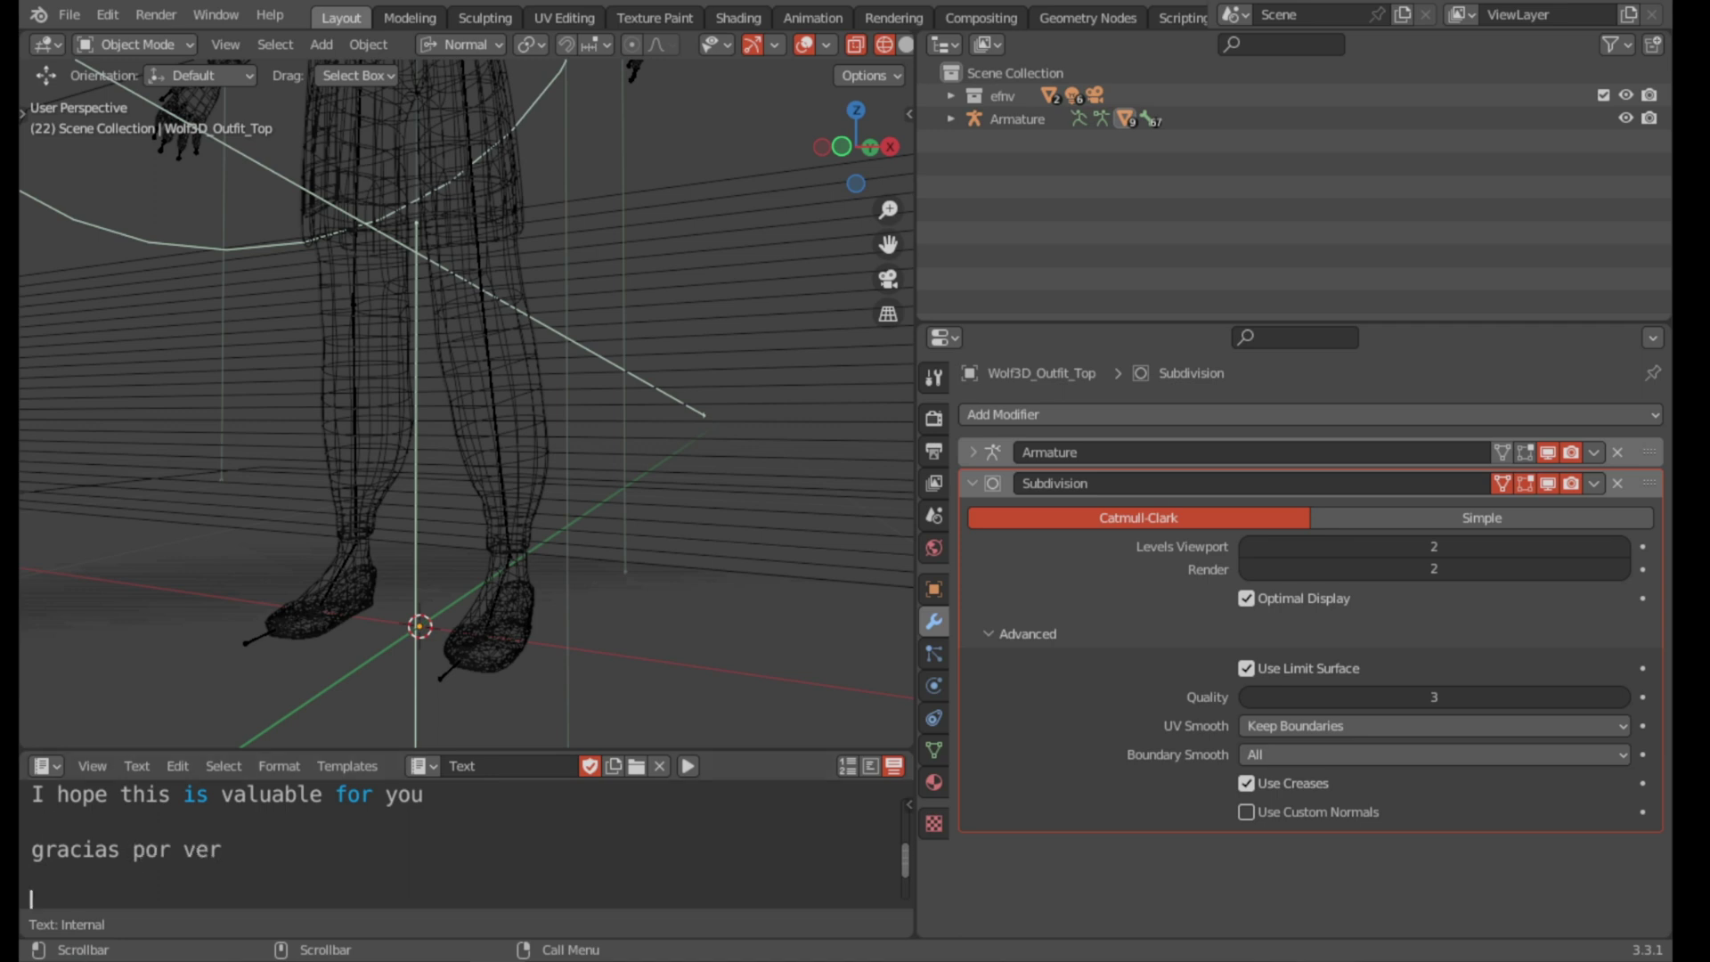